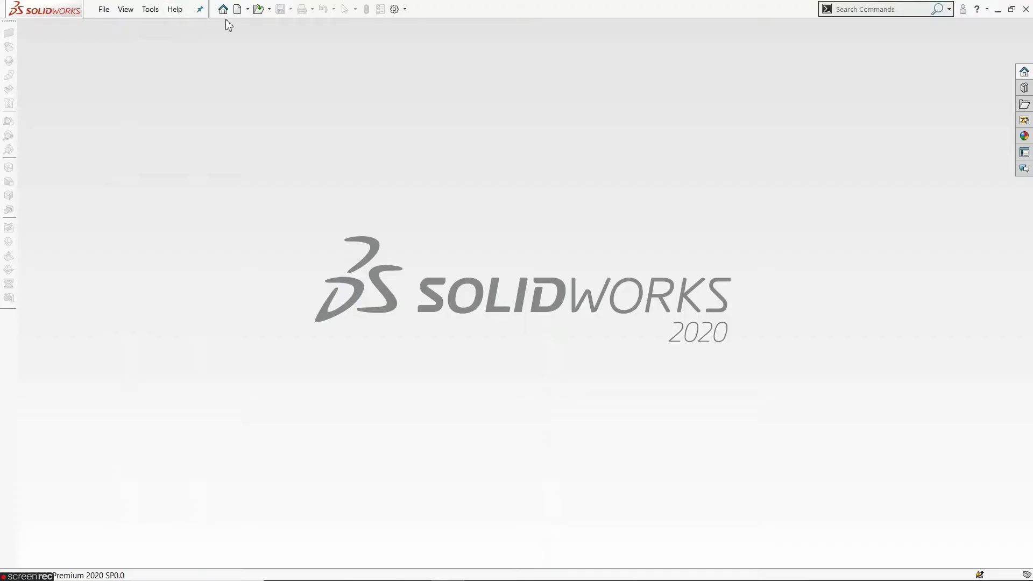
- Create a new blank Part document (Part4) from the New SOLIDWORKS Document dialog
click(237, 10)
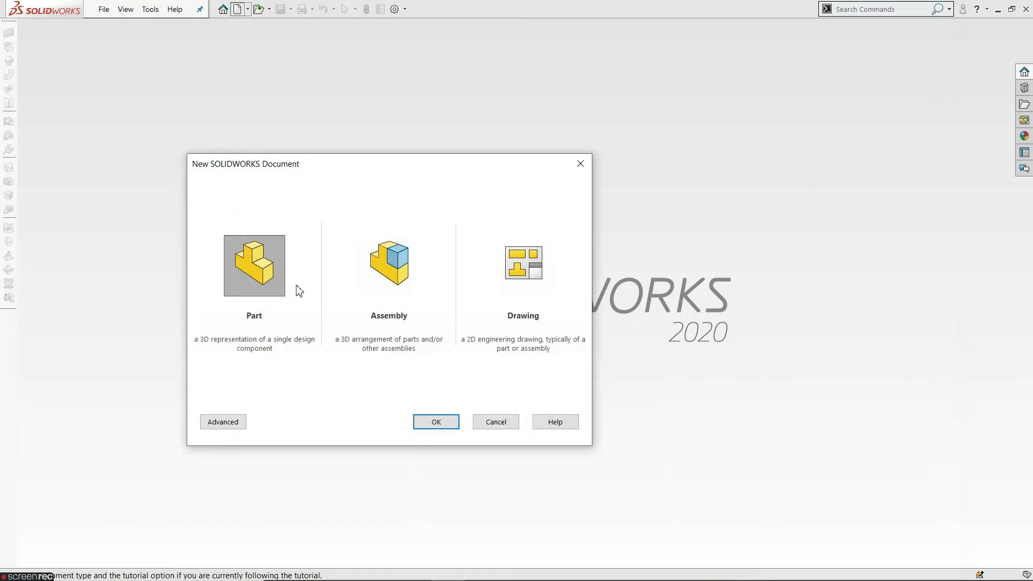
click(435, 423)
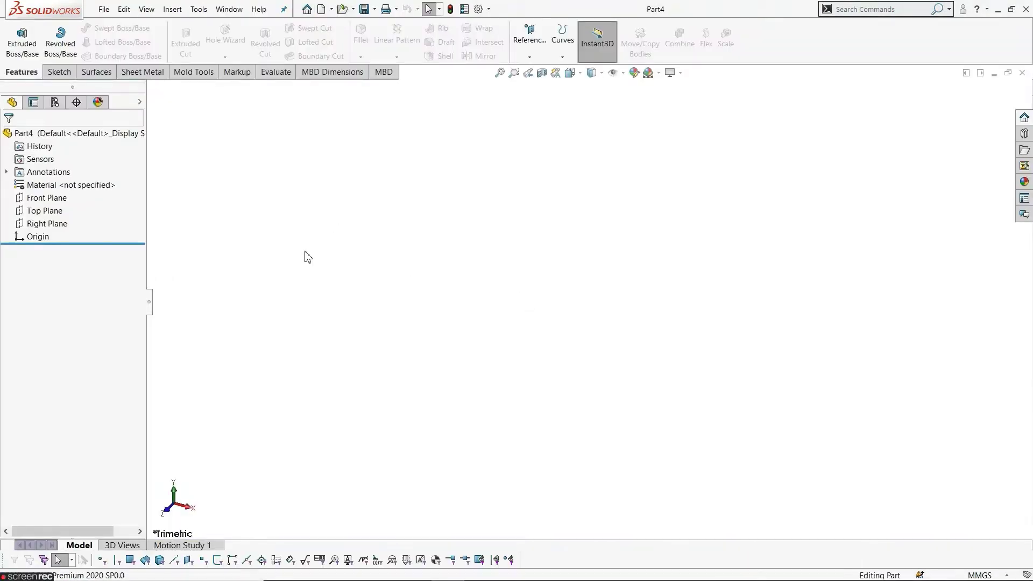
- Start a sketch on the Top Plane and draw a center rectangle around the origin
click(44, 210)
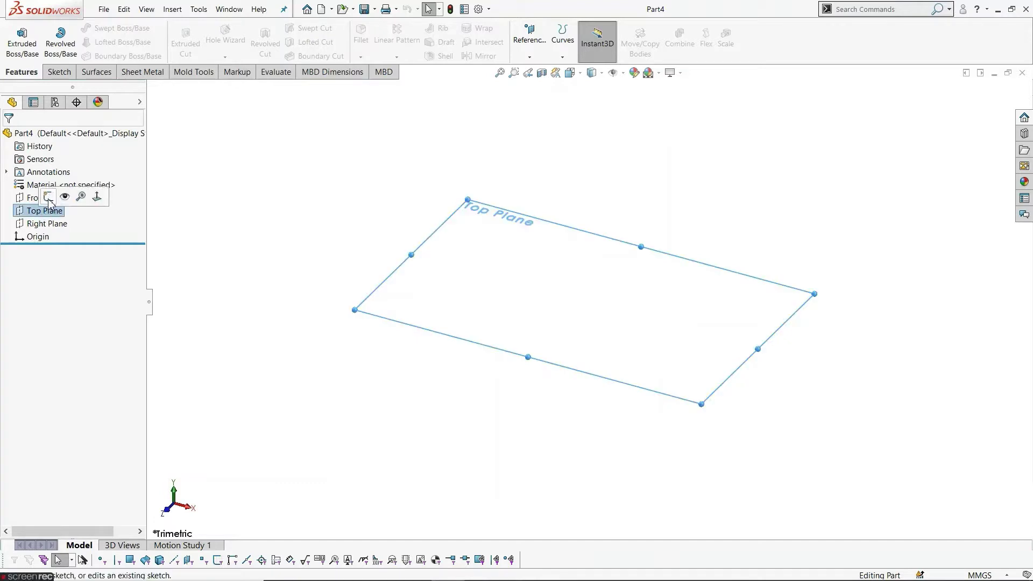
click(48, 198)
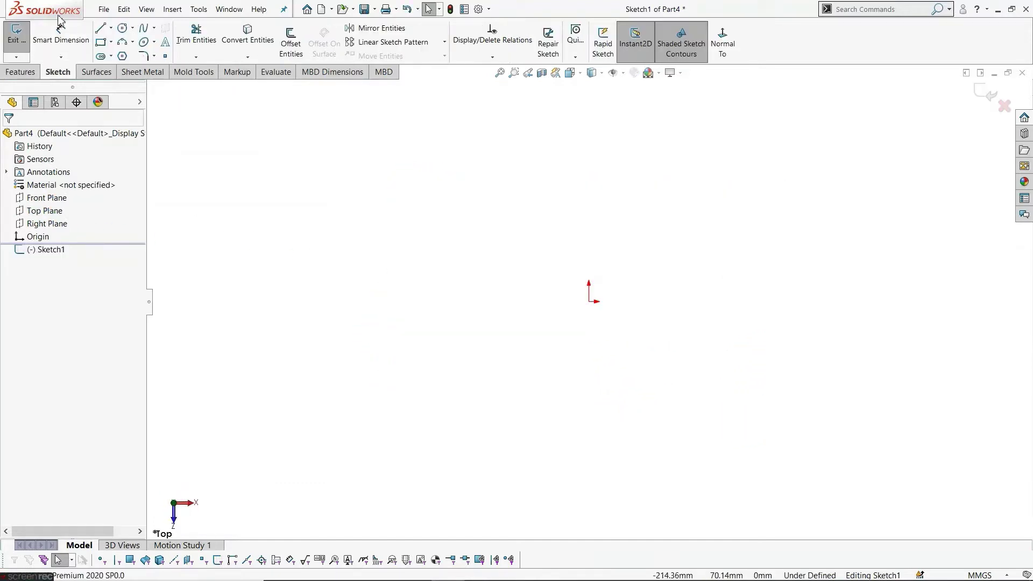
click(112, 42)
click(129, 70)
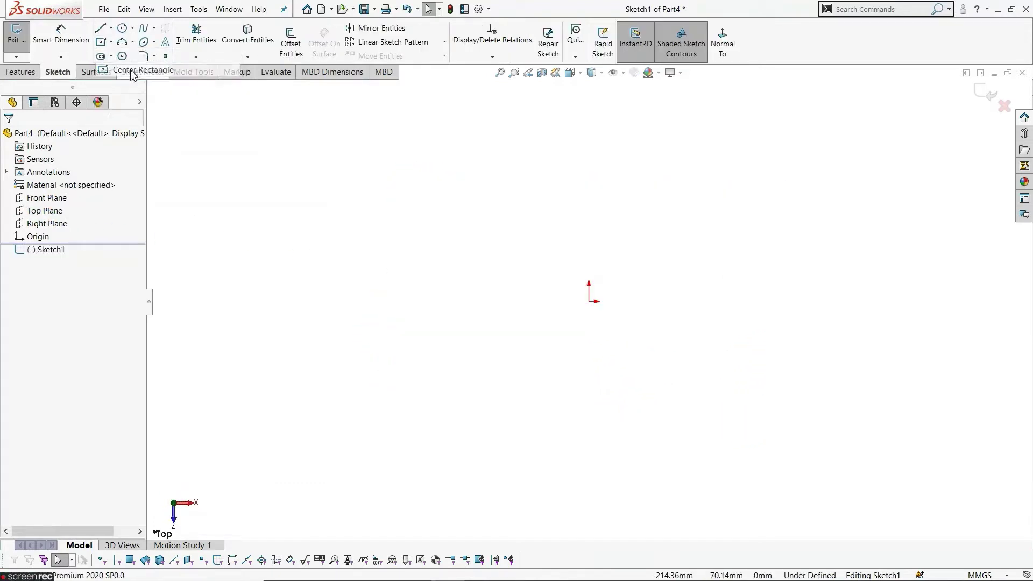
click(589, 301)
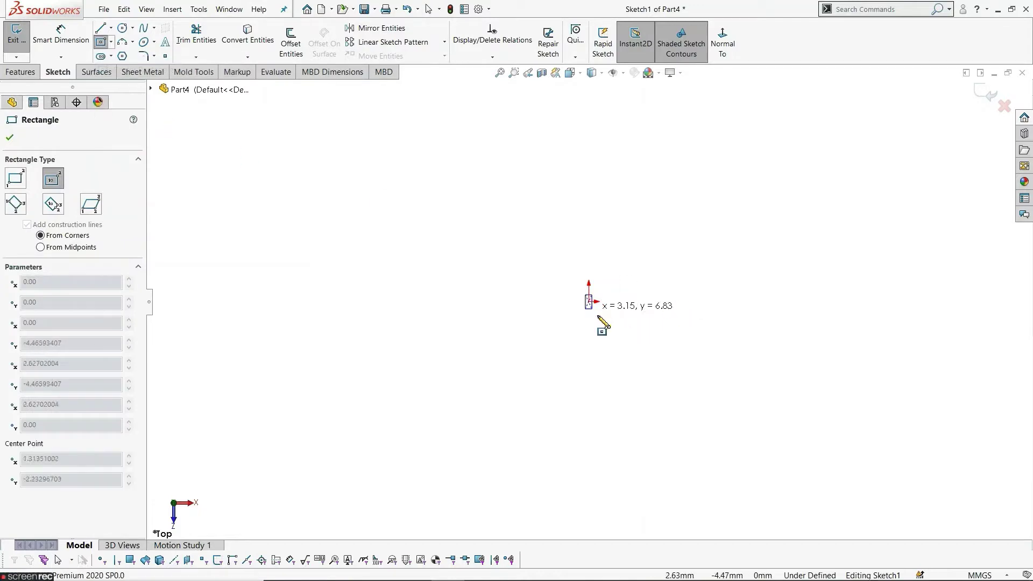
click(681, 366)
key(Escape)
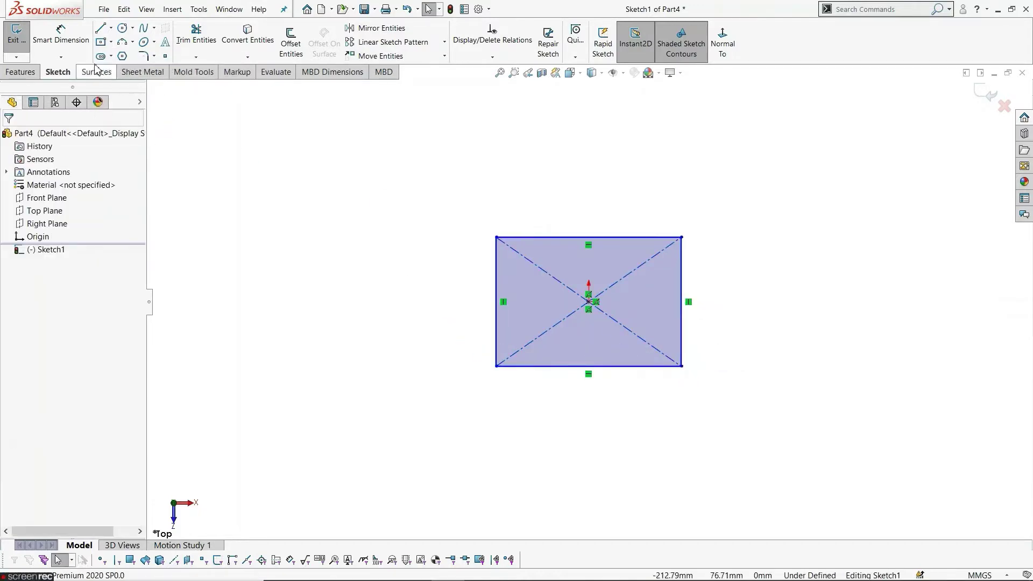
- Dimension the rectangle 60 mm wide and 40 mm tall
click(85, 47)
click(612, 369)
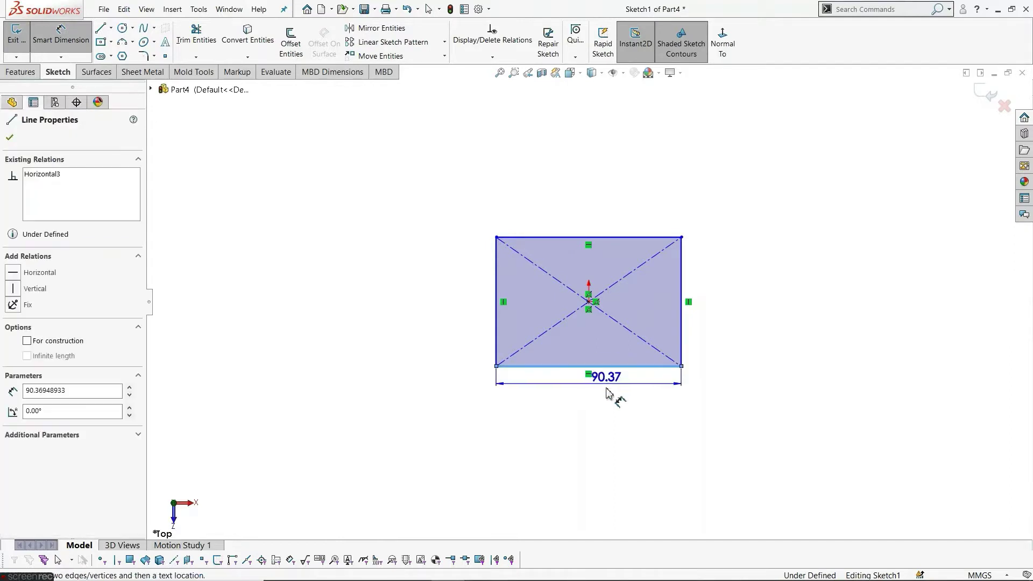
click(609, 401)
text(60)
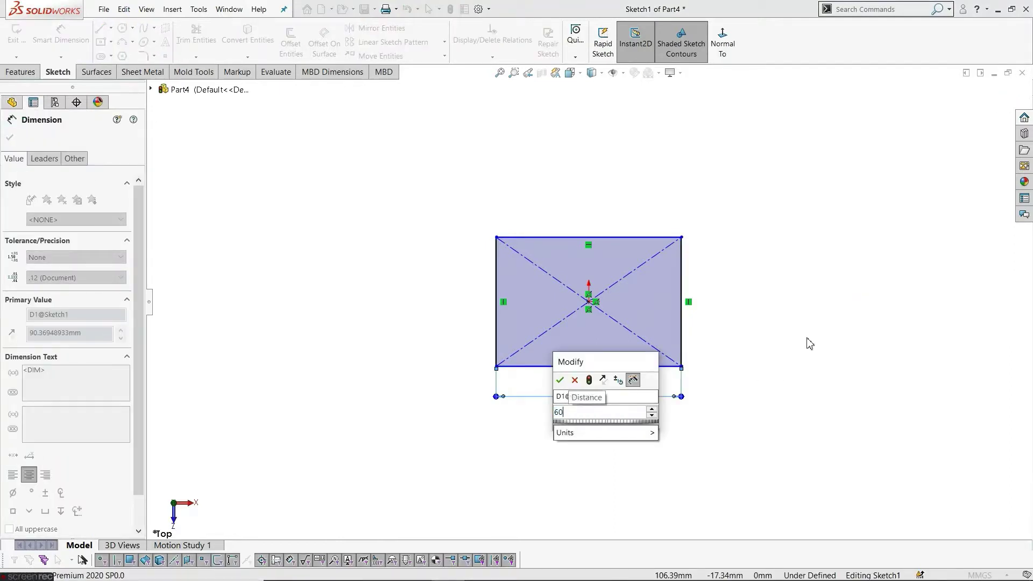
key(Return)
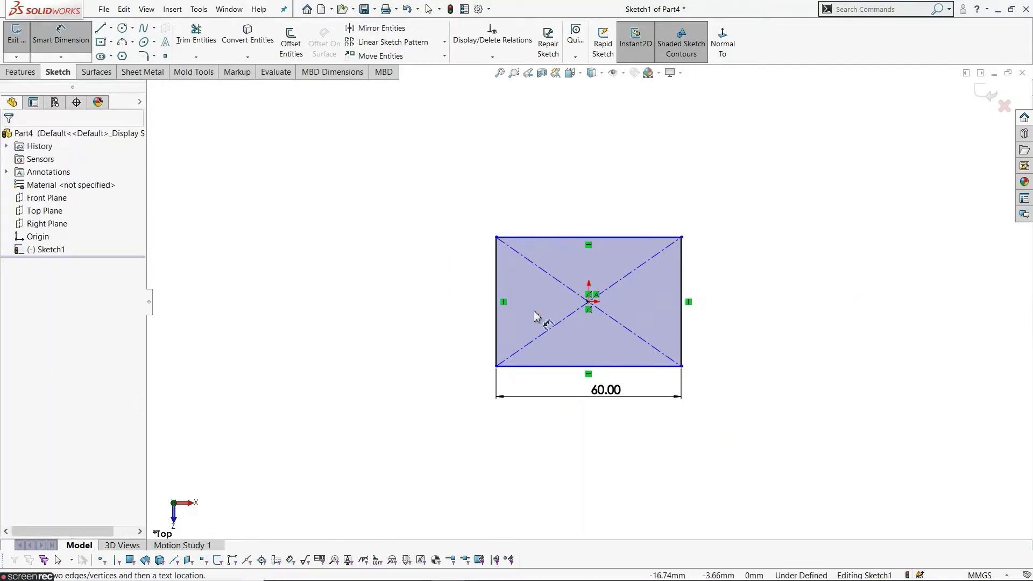
click(495, 327)
click(461, 322)
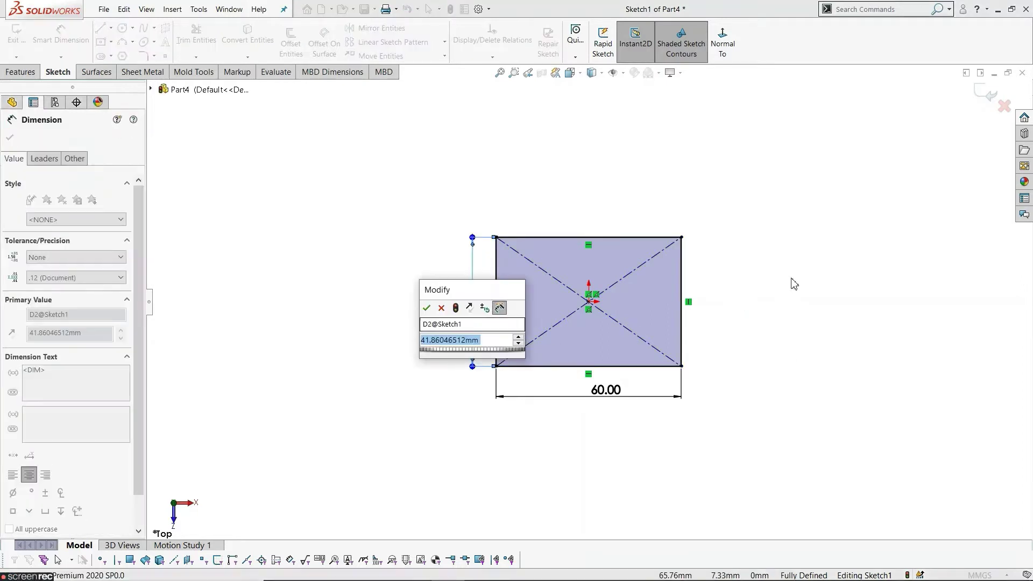
text(40)
key(Return)
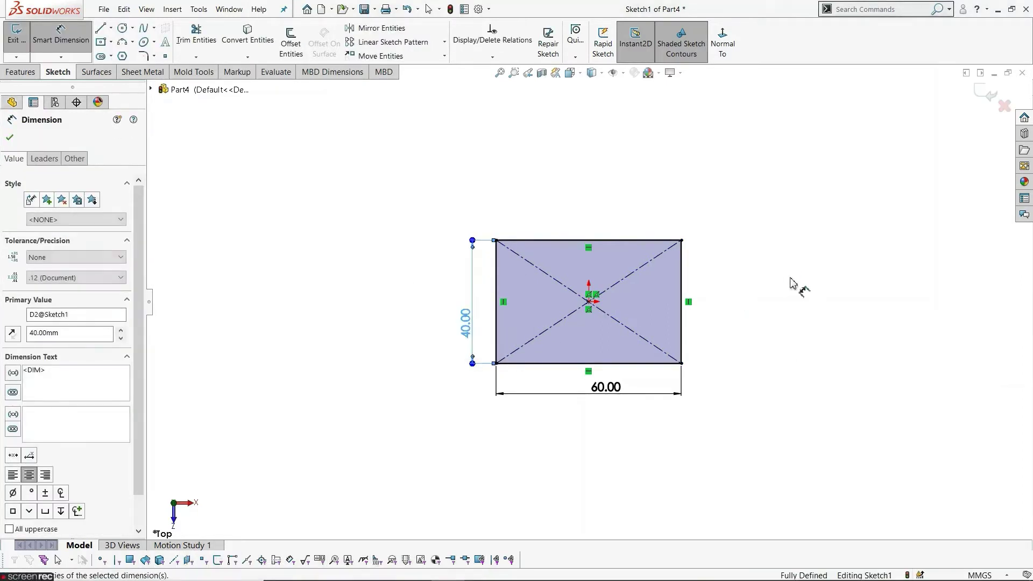
key(Escape)
key(Escape)
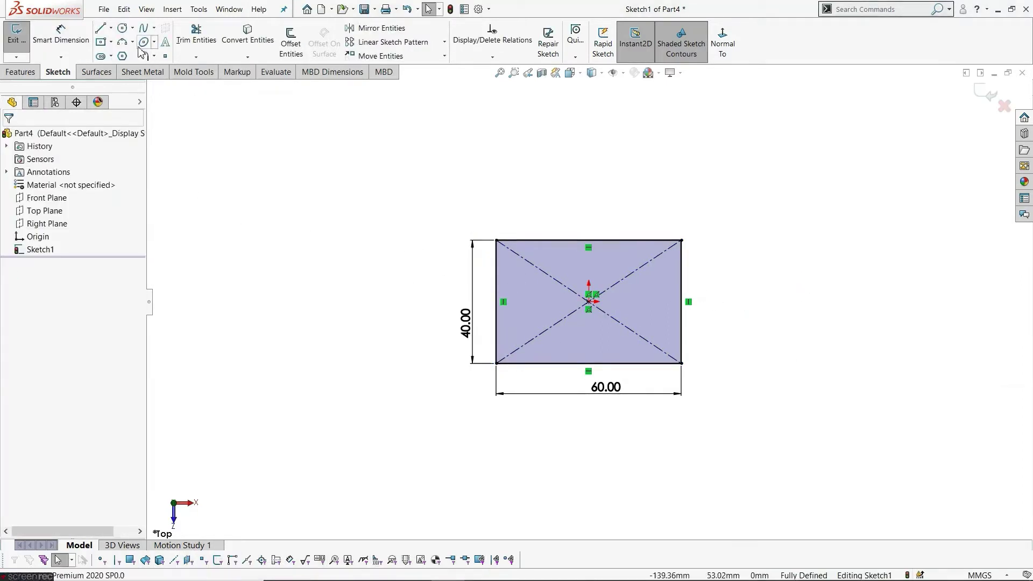
- Add a 3-point semicircular arc on the right end and make the right edge construction
click(123, 42)
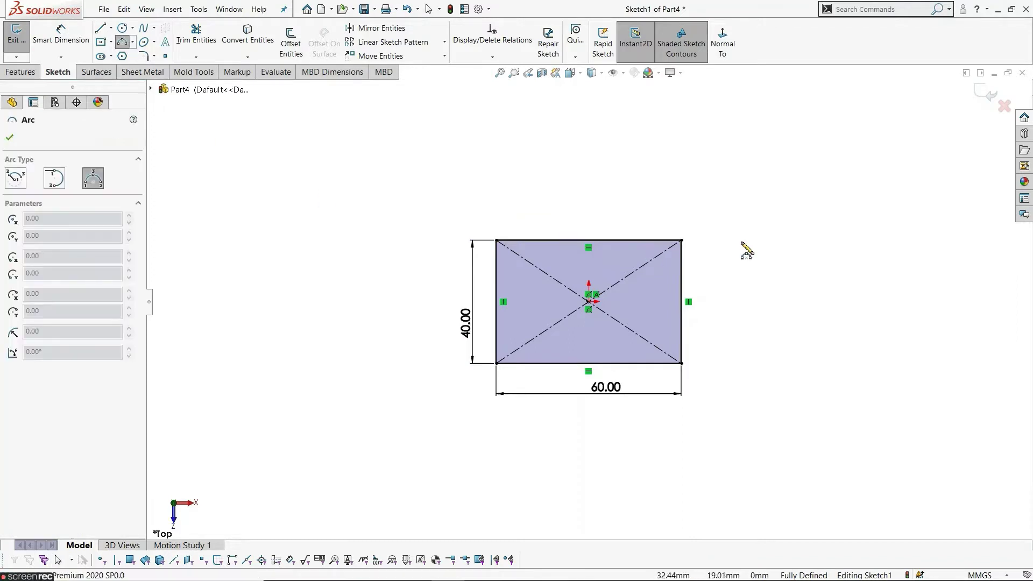
click(682, 241)
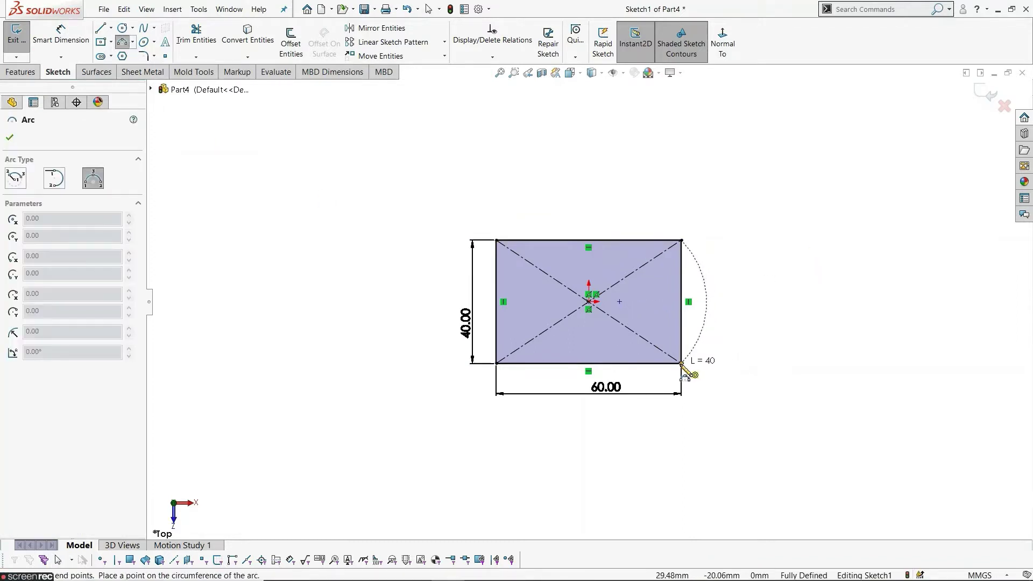
click(682, 363)
click(743, 316)
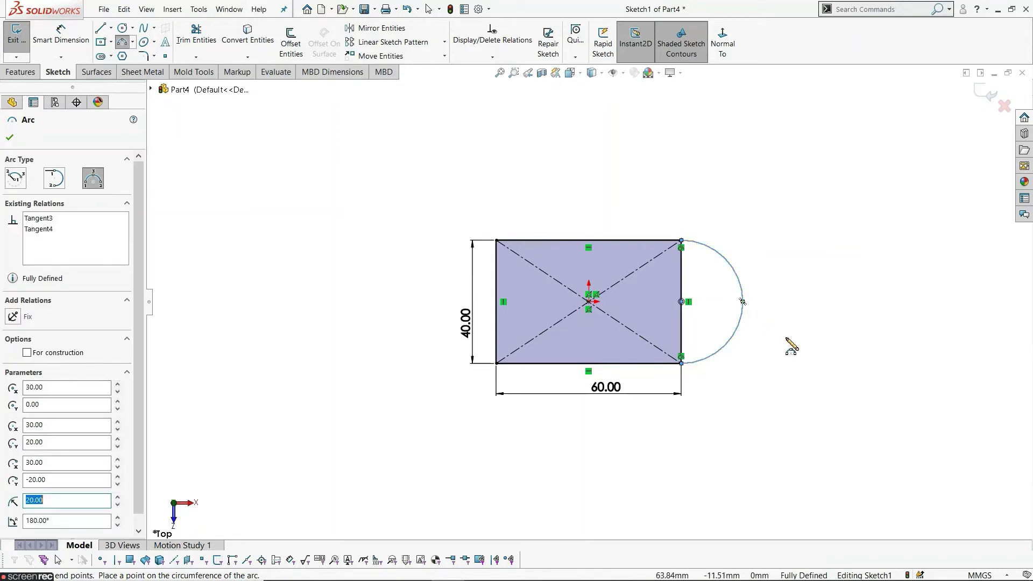
key(Escape)
scroll(754, 334, down, 2)
scroll(710, 338, down, 1)
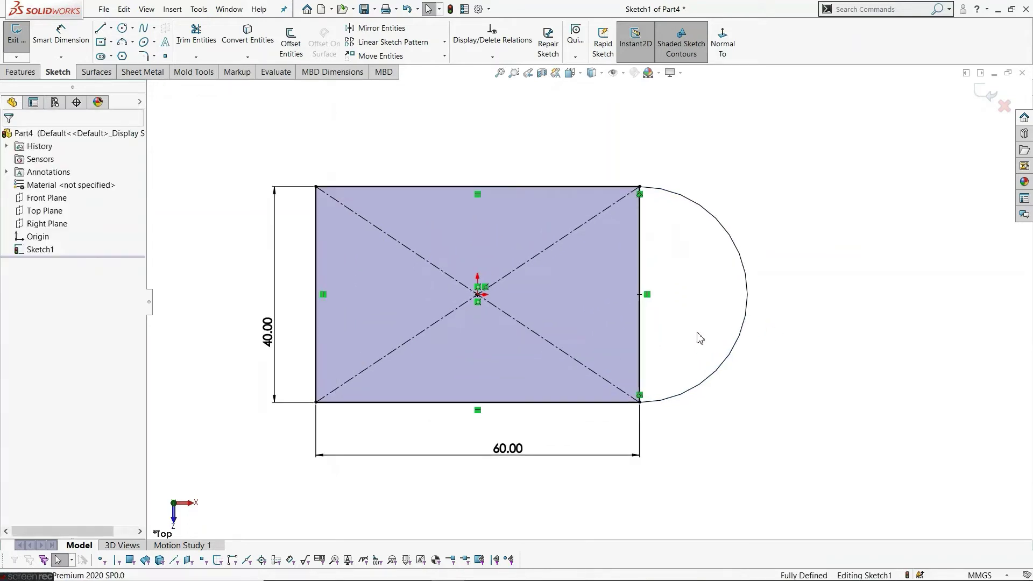
click(645, 338)
click(687, 300)
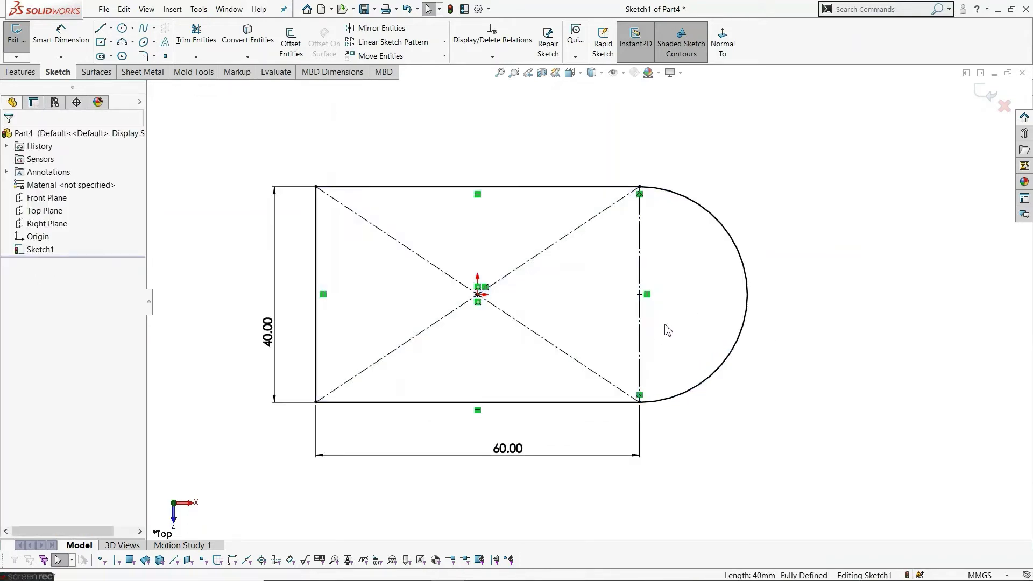
scroll(667, 330, down, 2)
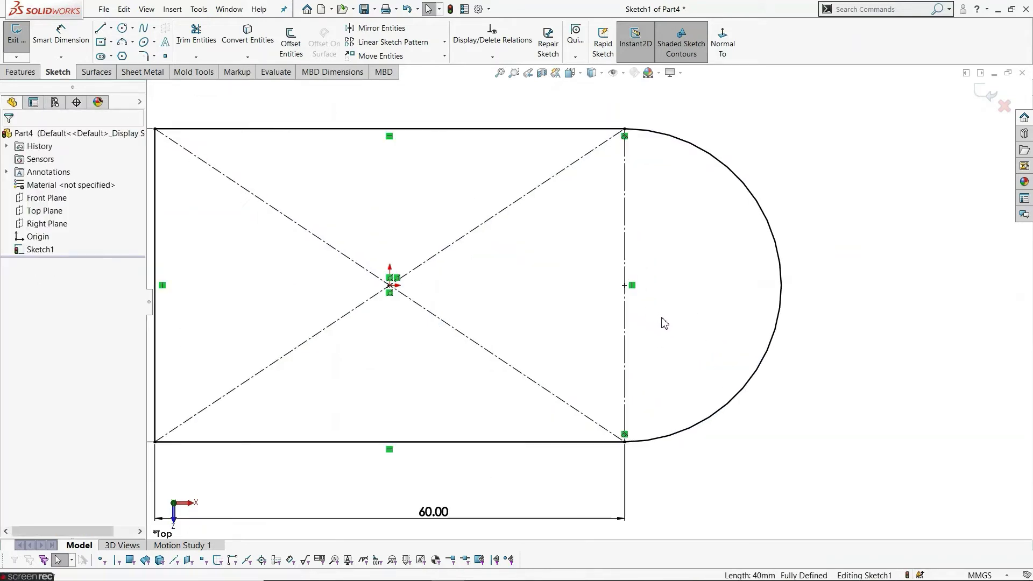
- Draw a circle at the arc's centre and dimension it to Ø16 mm
click(124, 32)
click(624, 286)
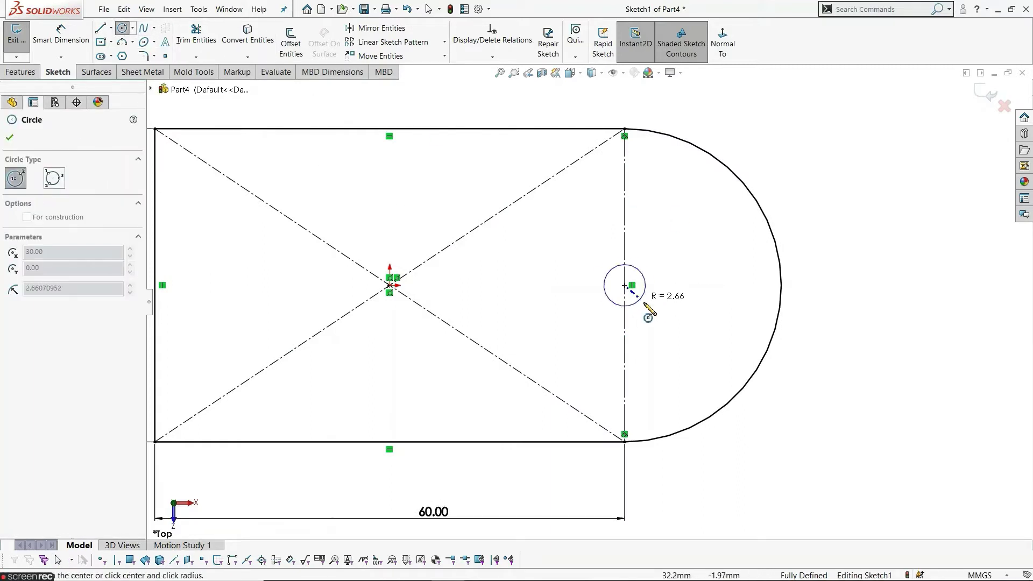
click(670, 322)
key(Escape)
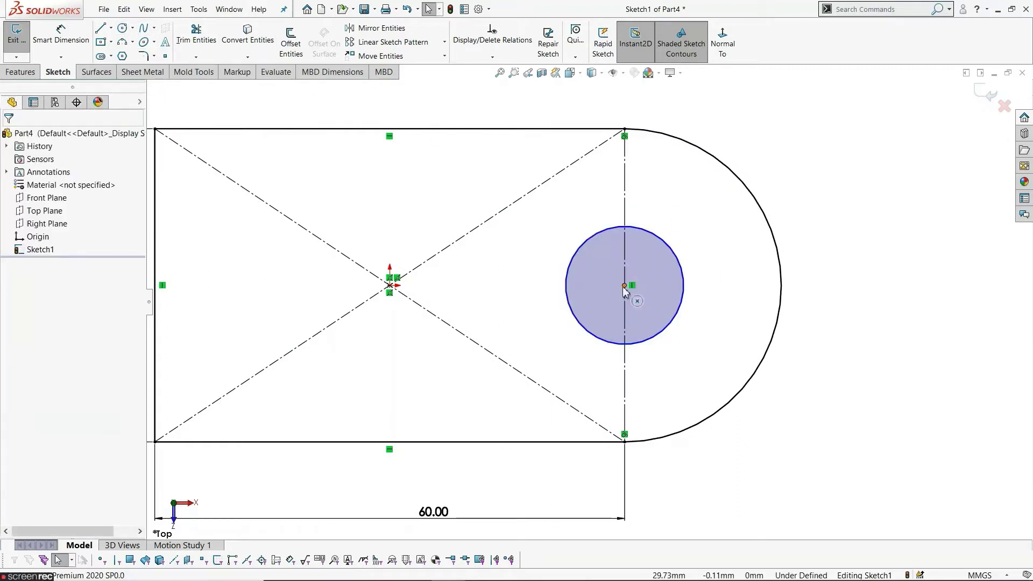
click(61, 35)
click(684, 297)
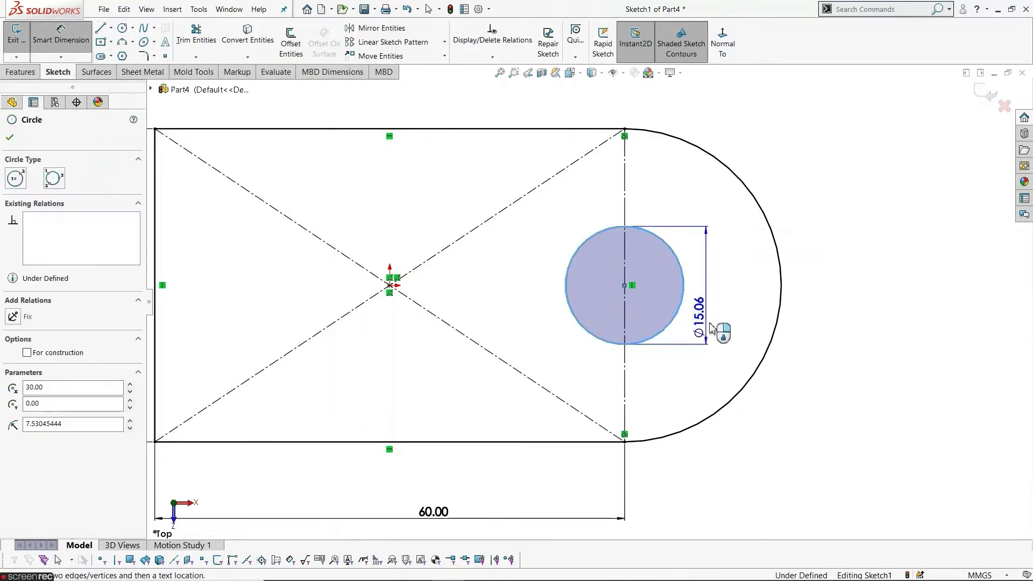
click(721, 336)
text(16)
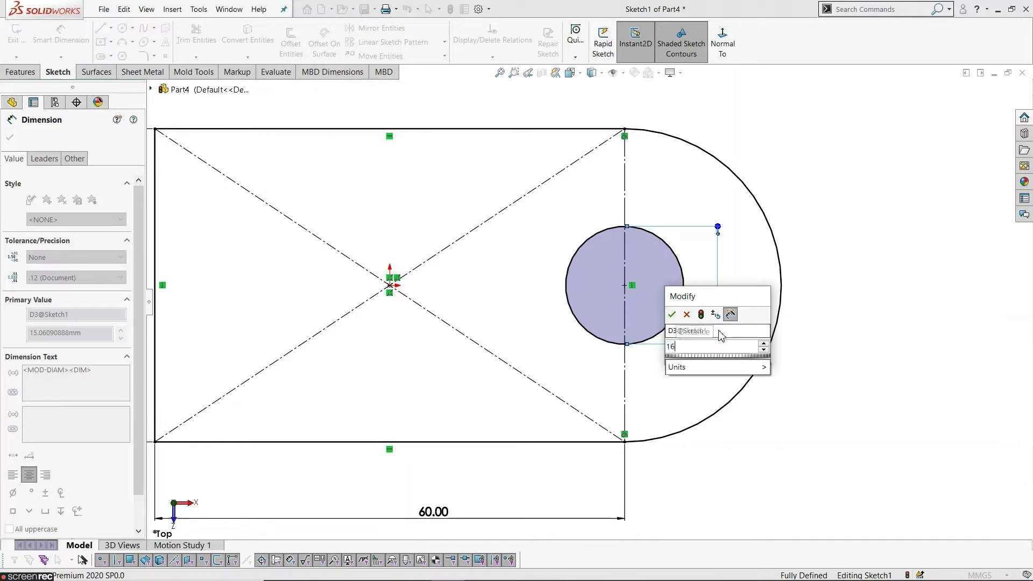
key(Return)
key(Return)
key(Escape)
- Exit the sketch and extrude Sketch1 12 mm into the base plate, then orbit to inspect it
key(z)
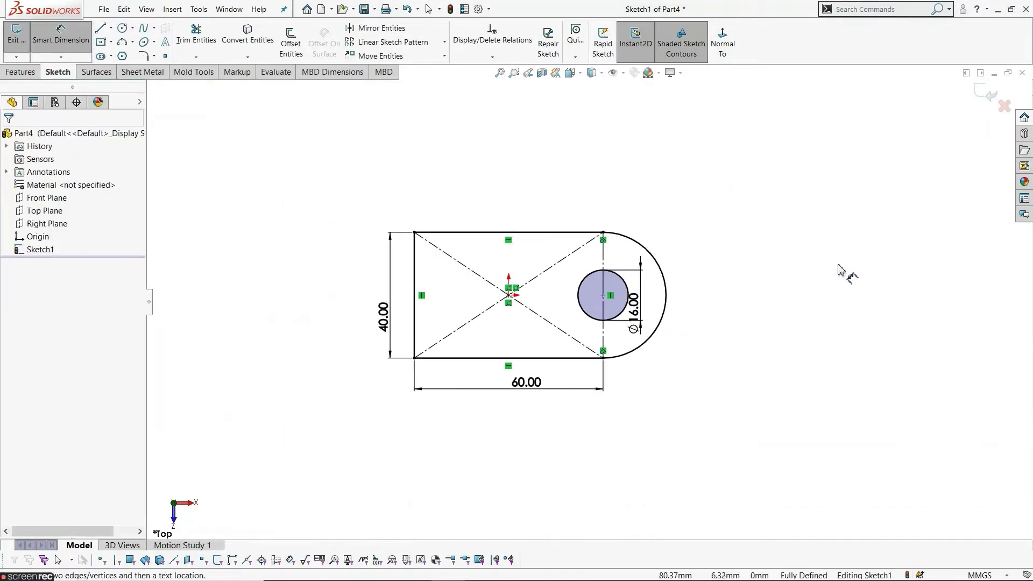
click(16, 35)
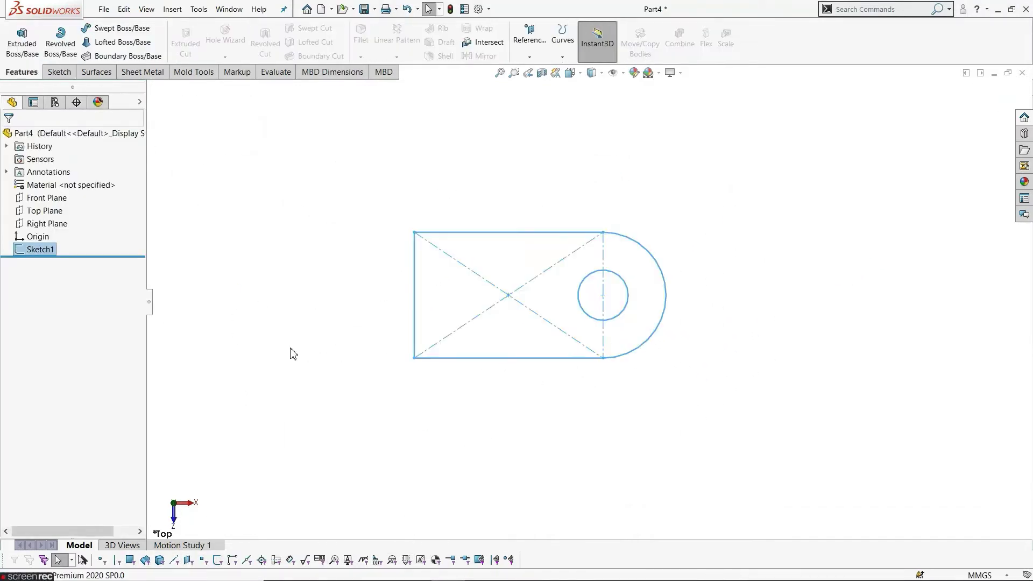
middle_drag(330, 381, 299, 253)
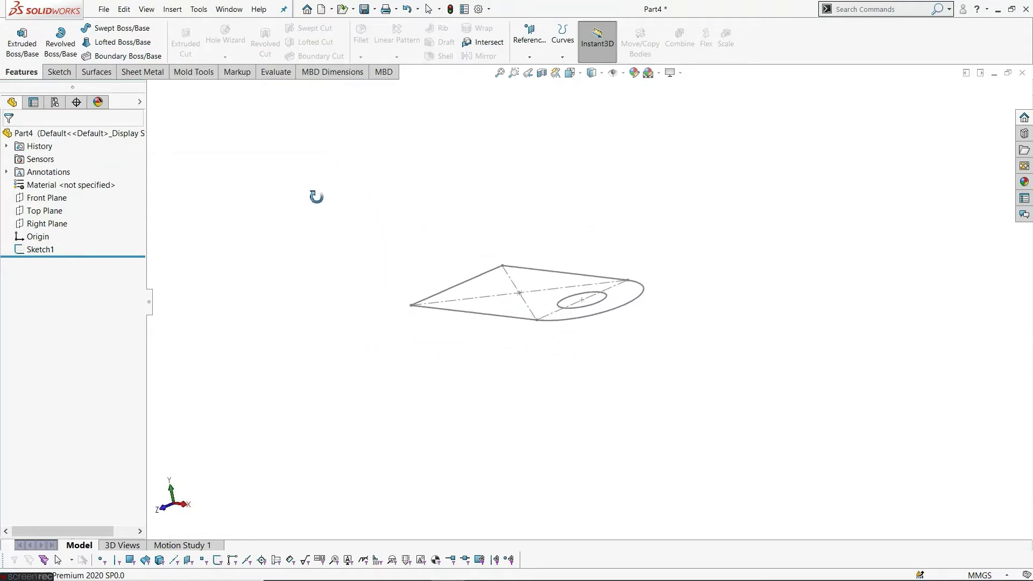
click(39, 250)
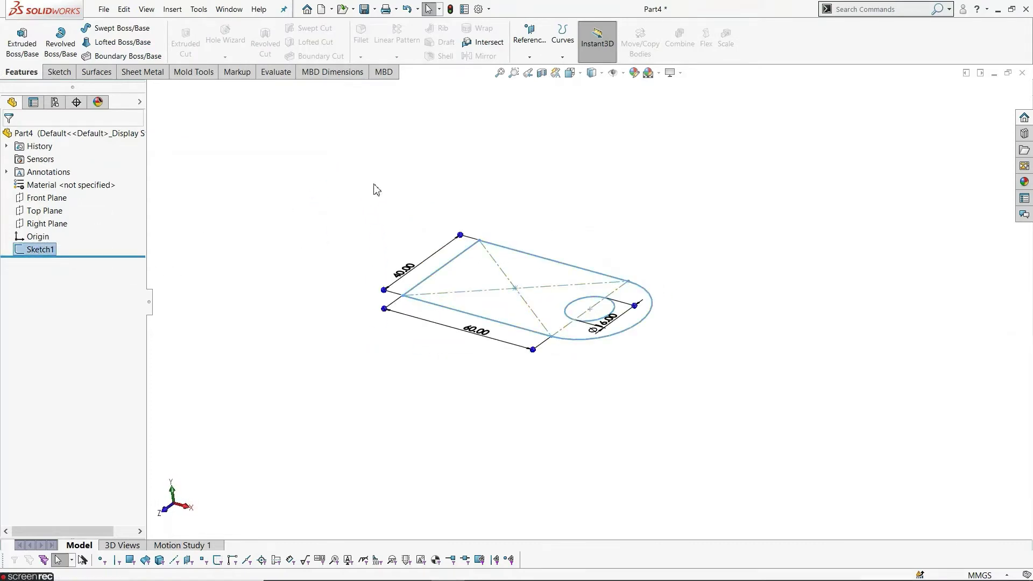
click(23, 42)
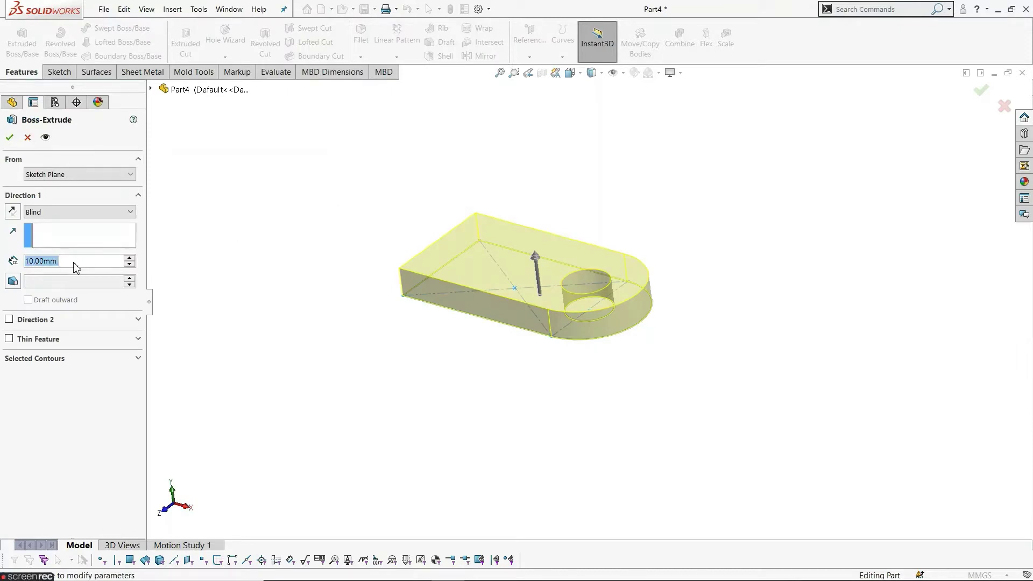
text(12)
key(Return)
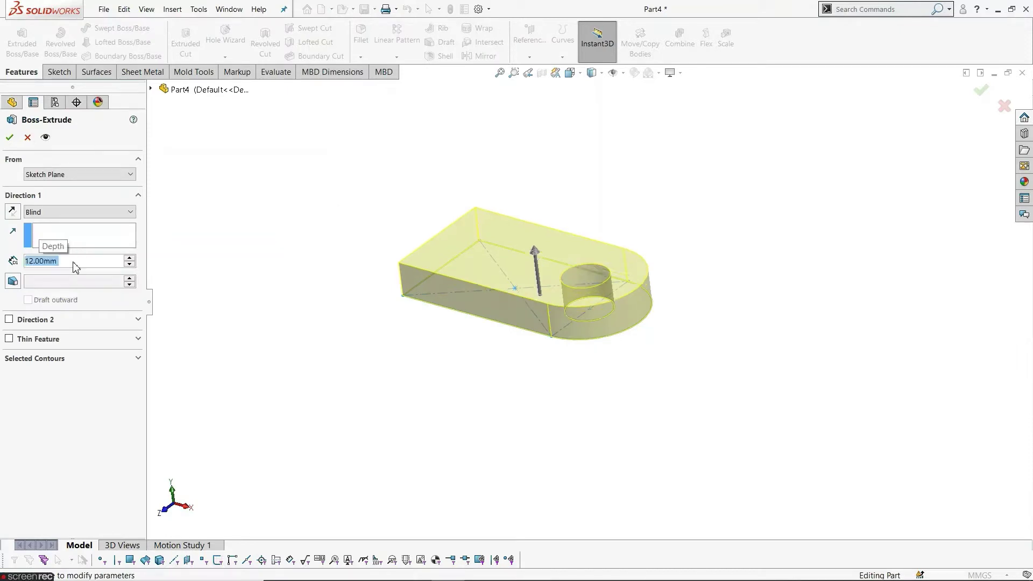
click(10, 138)
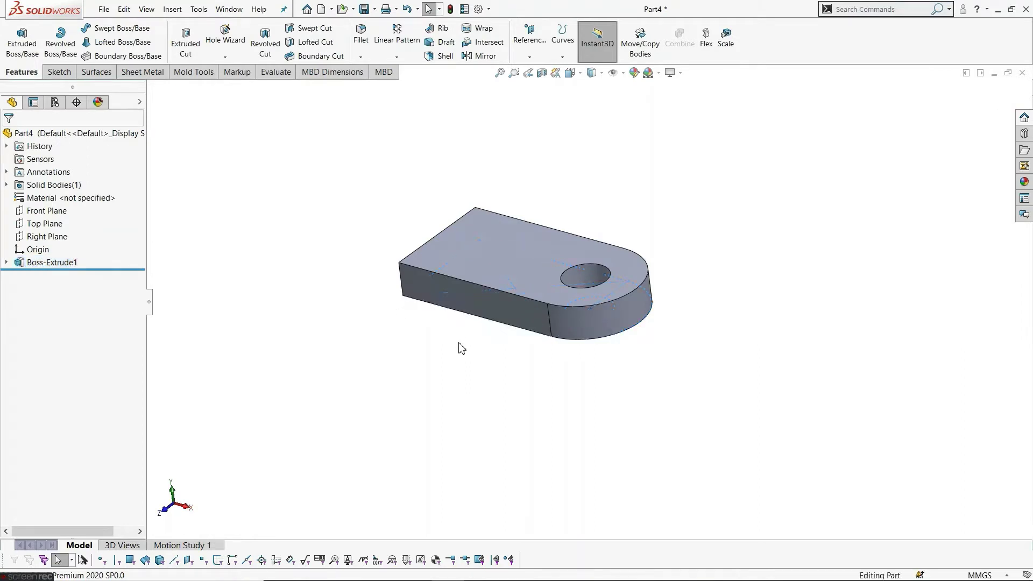
mouse_move(459, 348)
middle_down()
mouse_move(472, 266)
mouse_move(548, 292)
mouse_move(572, 341)
middle_up()
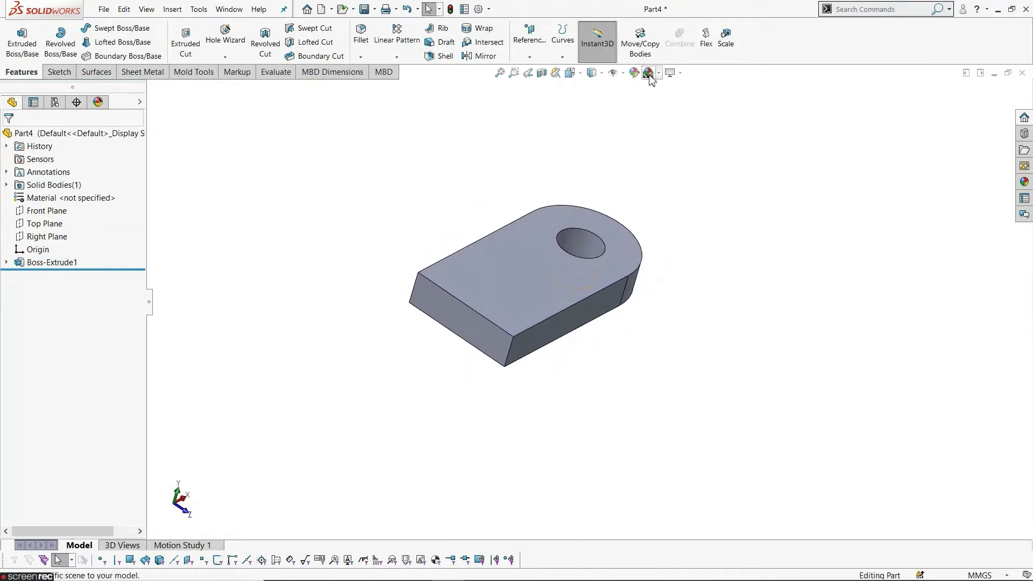
middle_drag(687, 241, 694, 253)
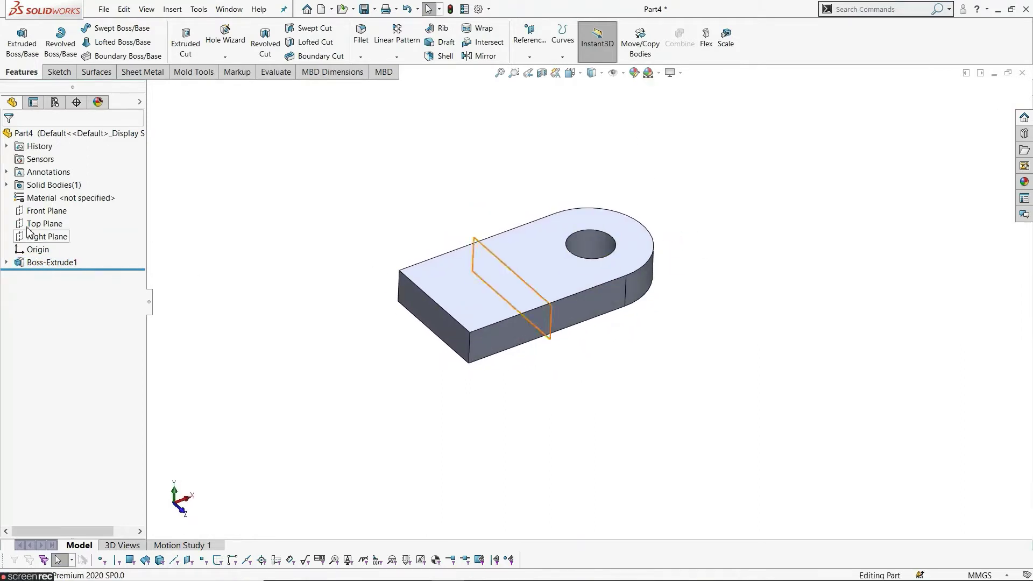
- Sketch on the Front Plane, view it Normal To, and draw a corner rectangle on the plate top
click(33, 211)
click(38, 197)
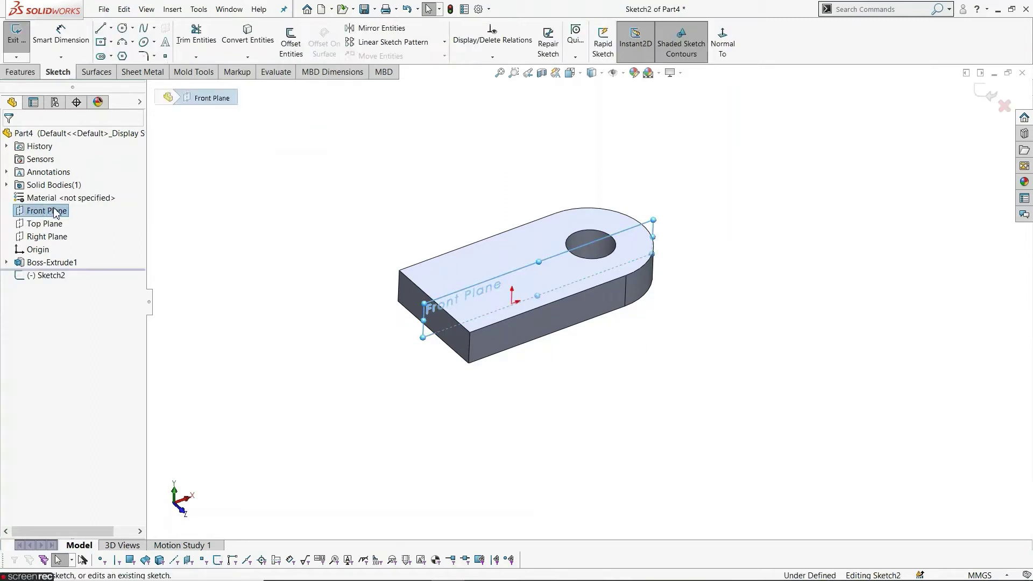
click(723, 39)
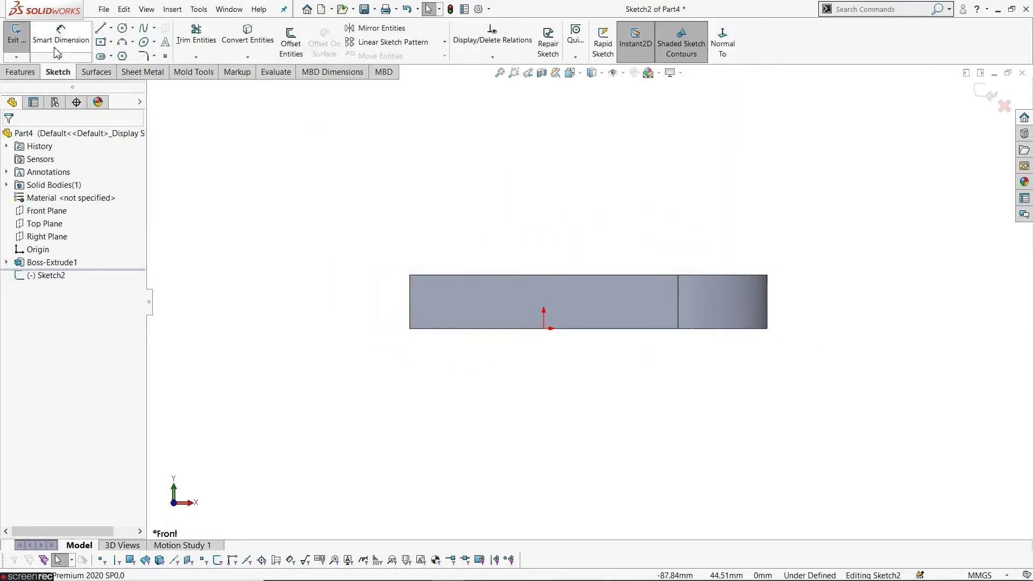
click(111, 42)
click(121, 58)
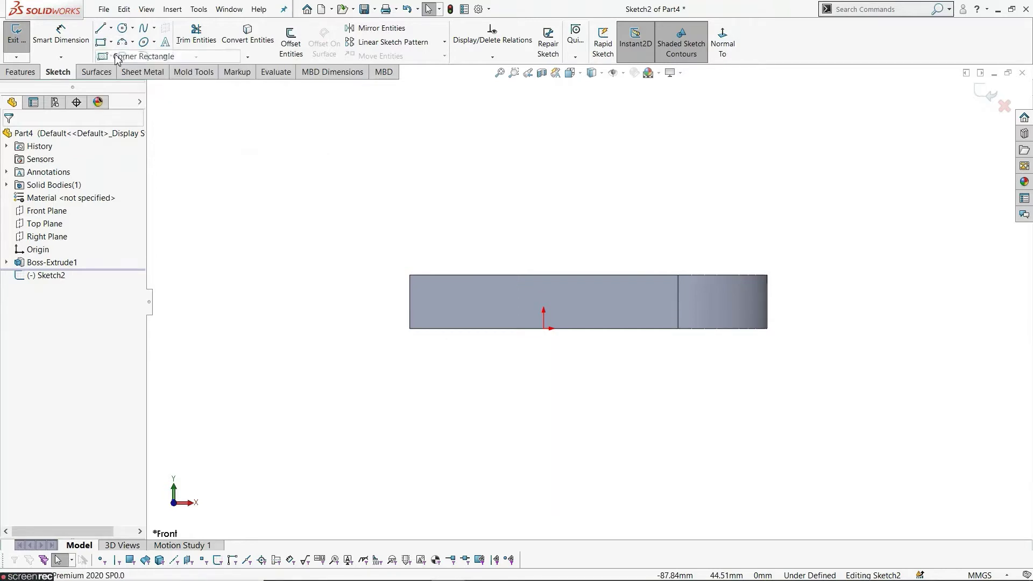
click(409, 276)
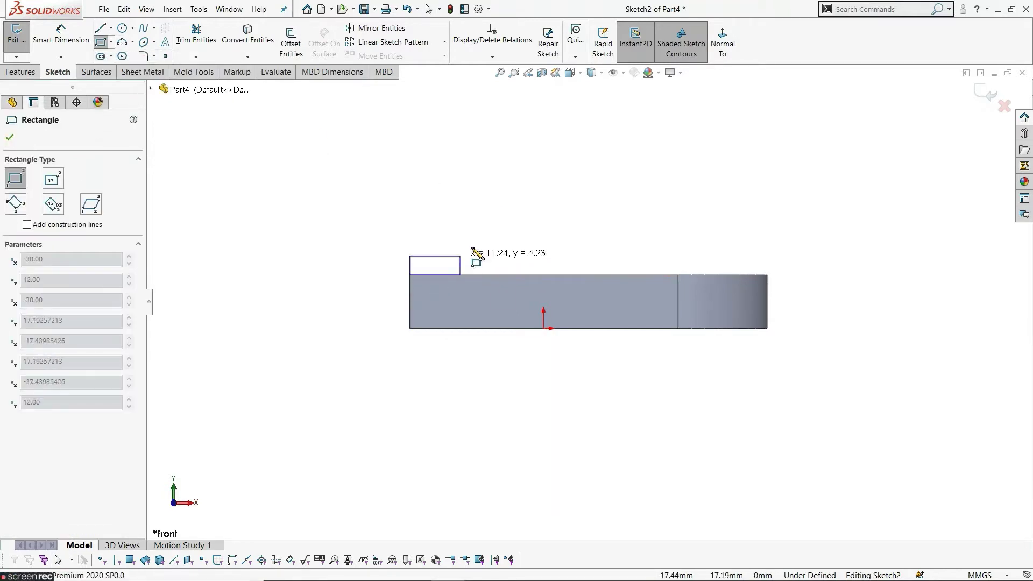
click(597, 176)
key(Escape)
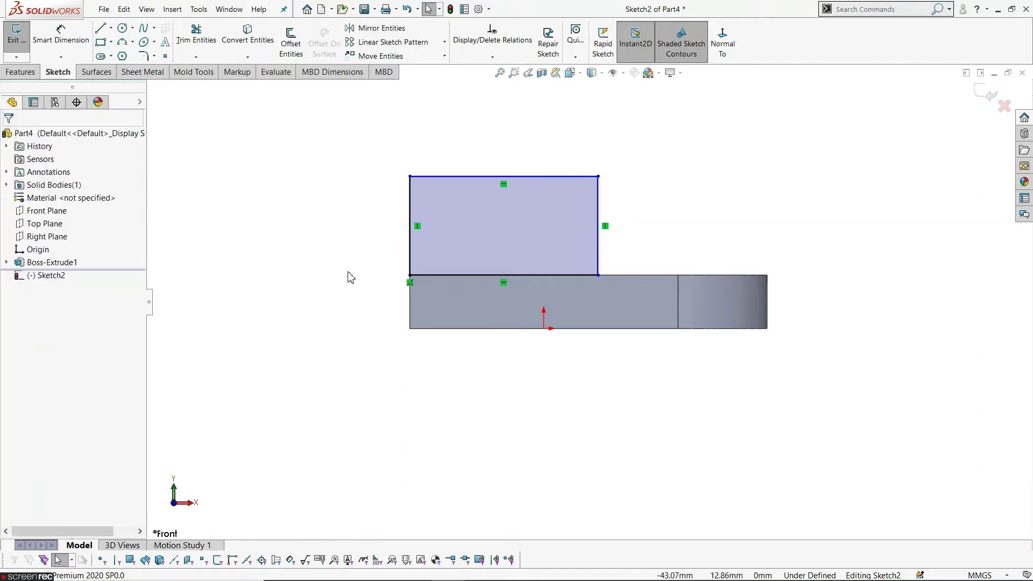
- Dimension the rectangle 40 mm wide and 20 mm high
click(61, 35)
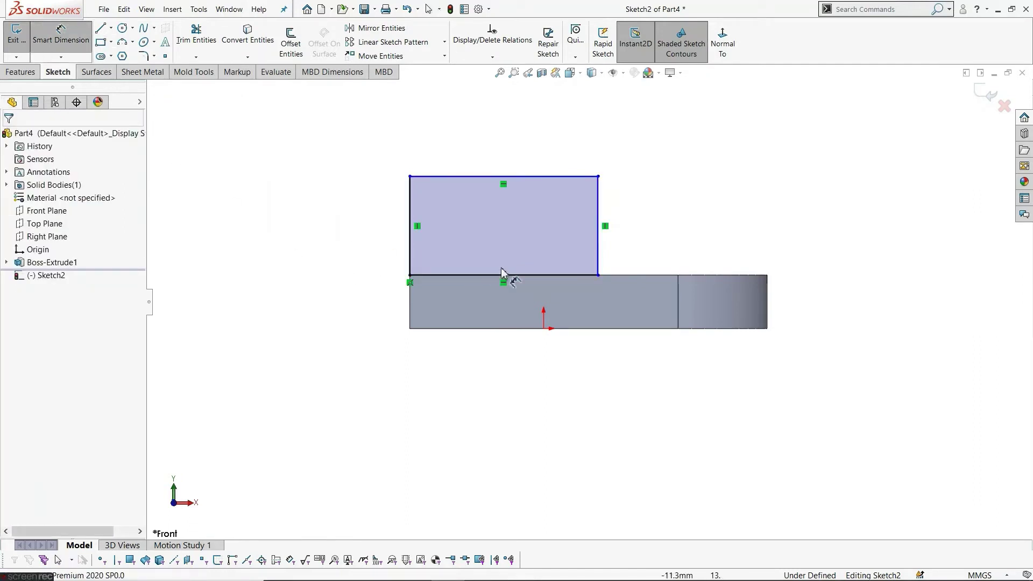
click(516, 280)
click(530, 383)
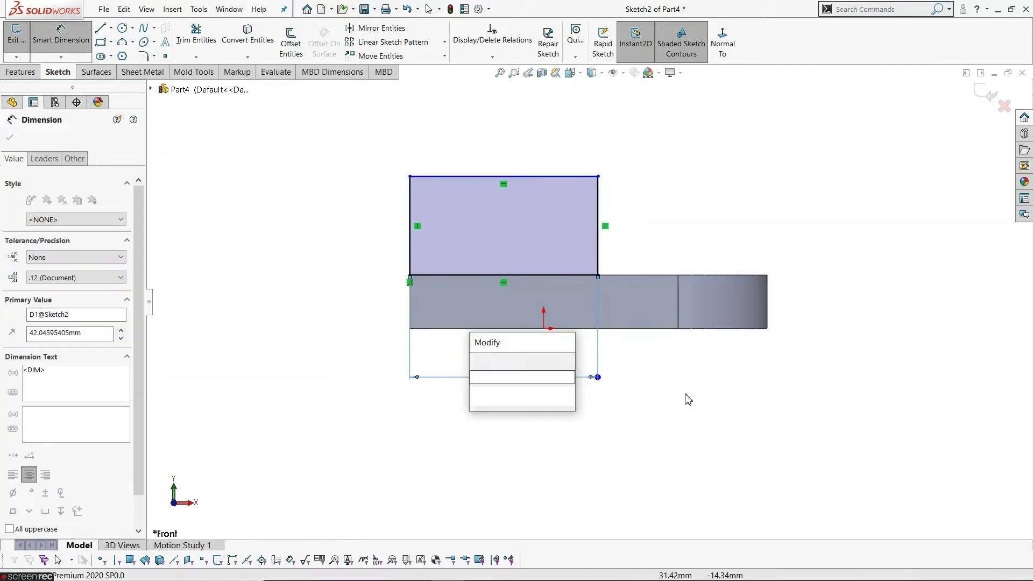
text(40)
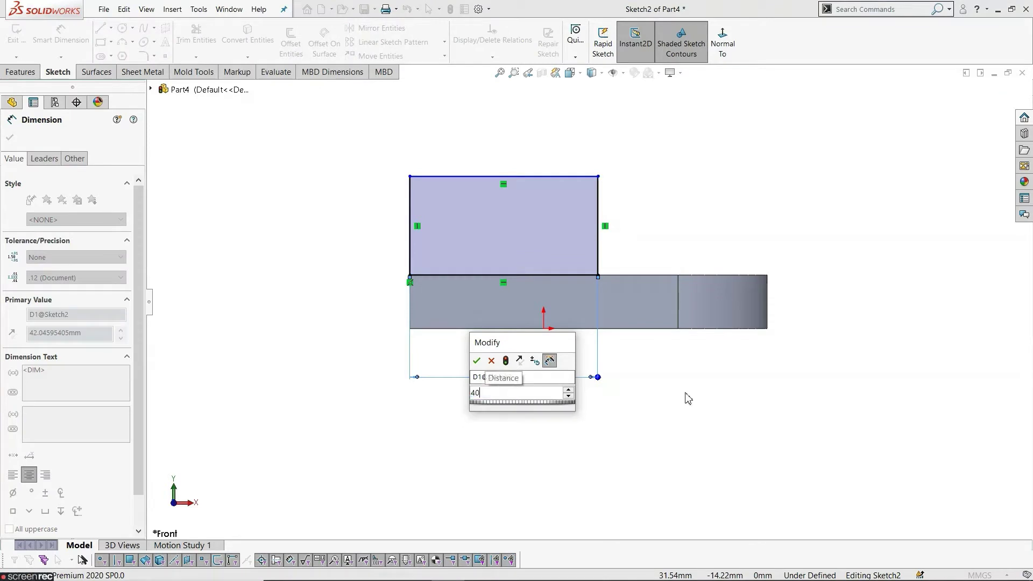
key(Return)
click(689, 398)
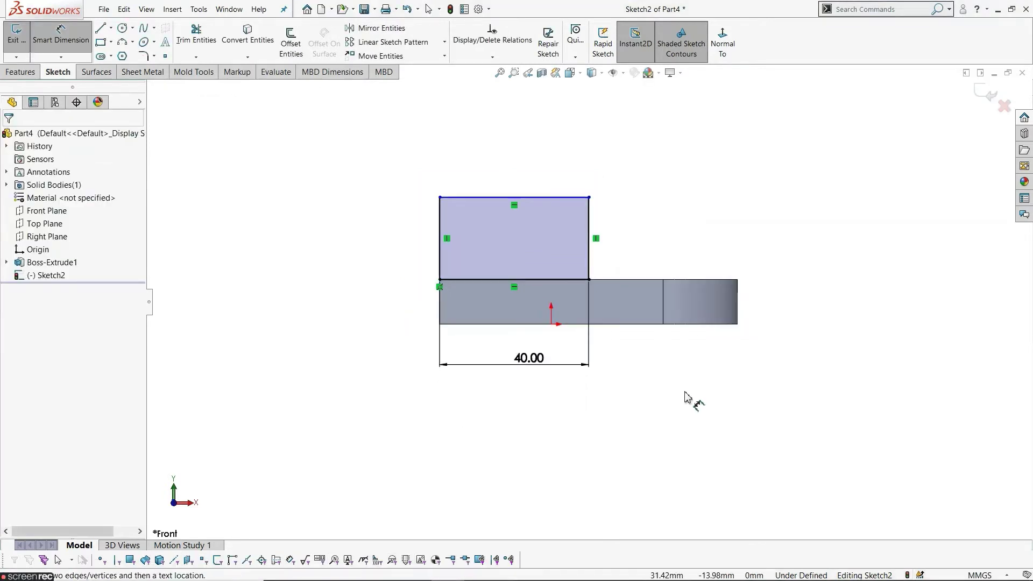
key(z)
click(440, 232)
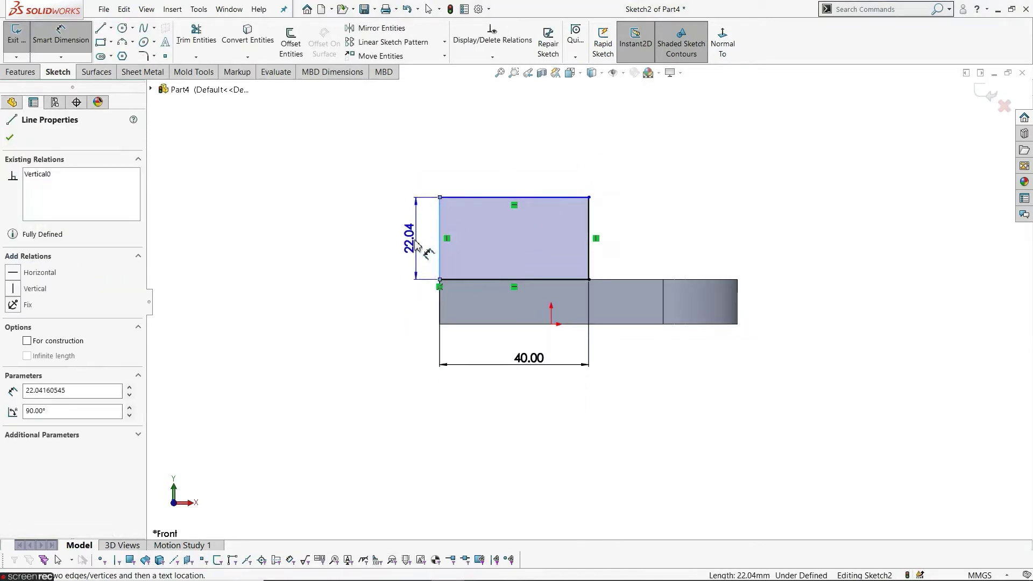
click(406, 237)
text(20)
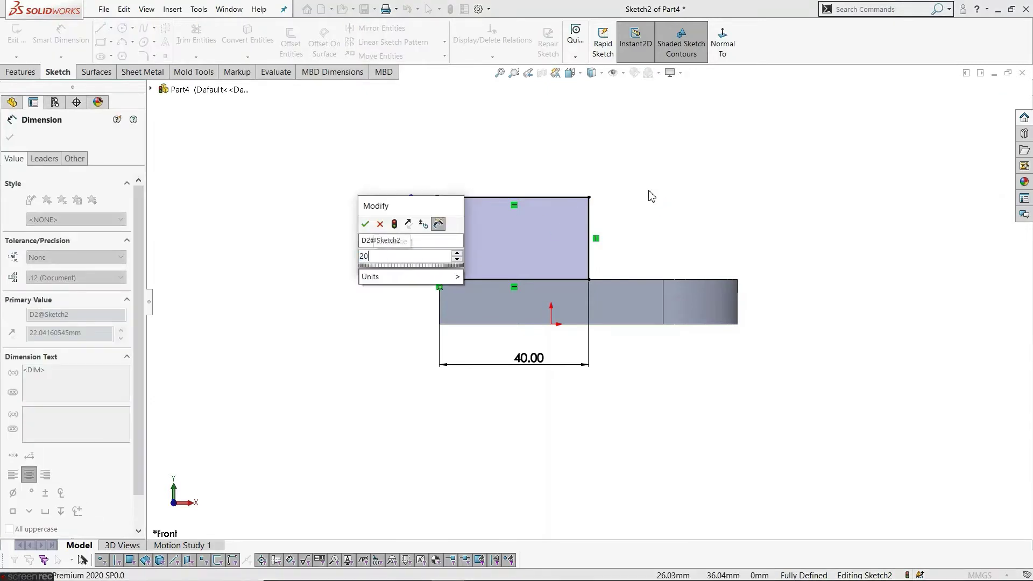
key(Return)
click(648, 224)
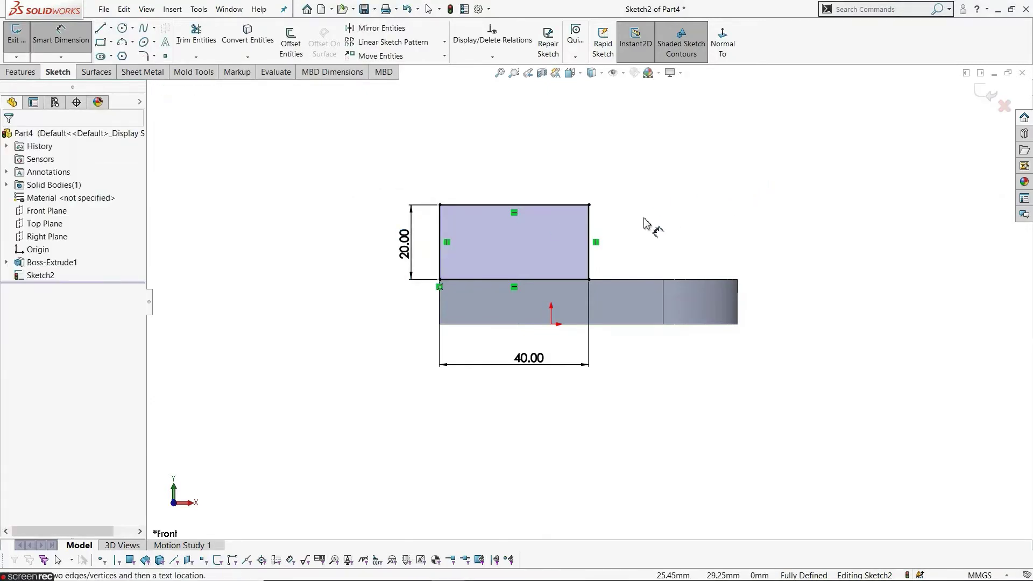
key(z)
key(Escape)
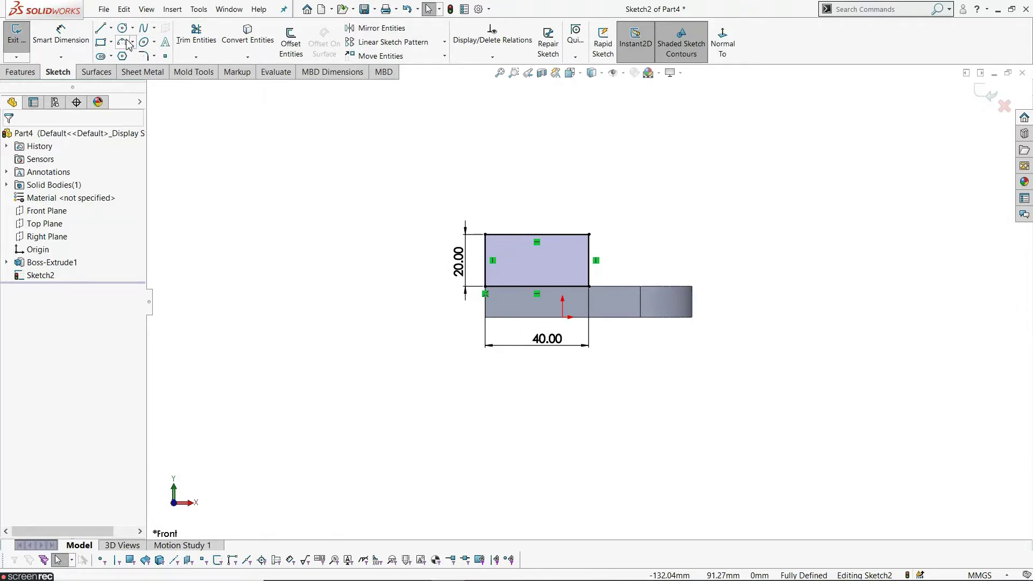
- Add a tangent semicircular arc across the rectangle top and make the top line construction
click(127, 41)
scroll(512, 194, down, 3)
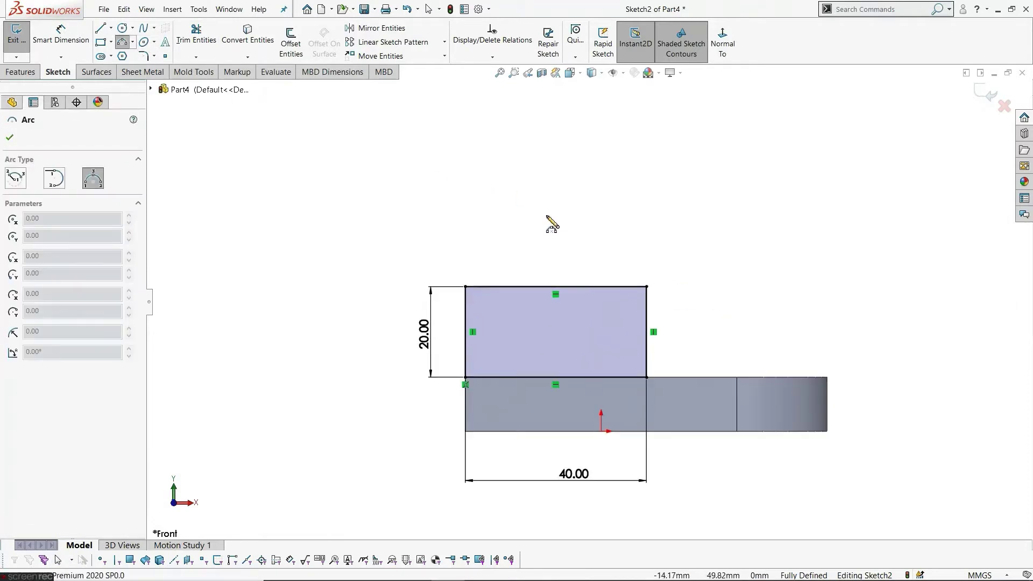
click(466, 286)
click(647, 286)
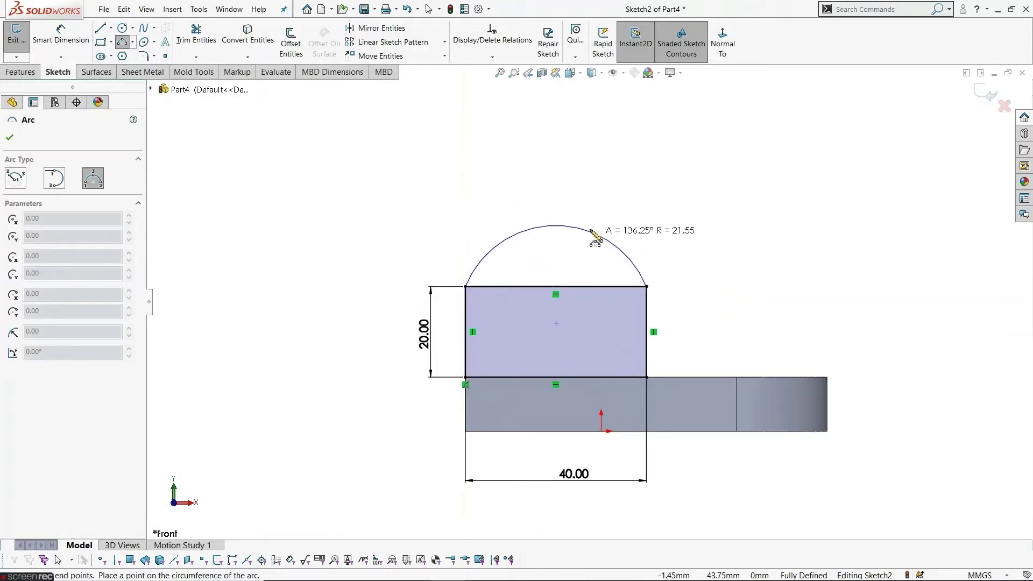
click(557, 197)
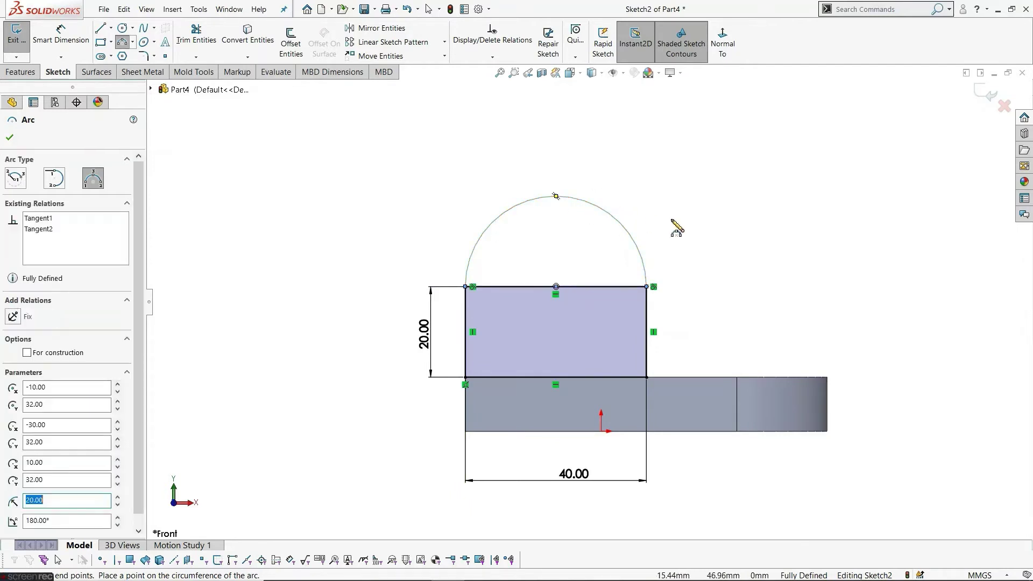
key(Escape)
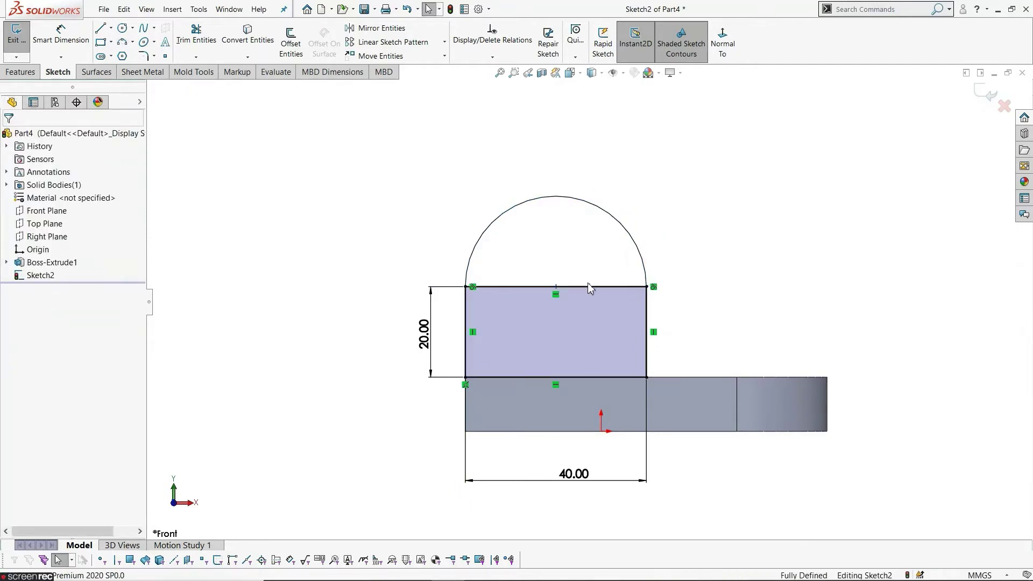
click(589, 294)
click(628, 257)
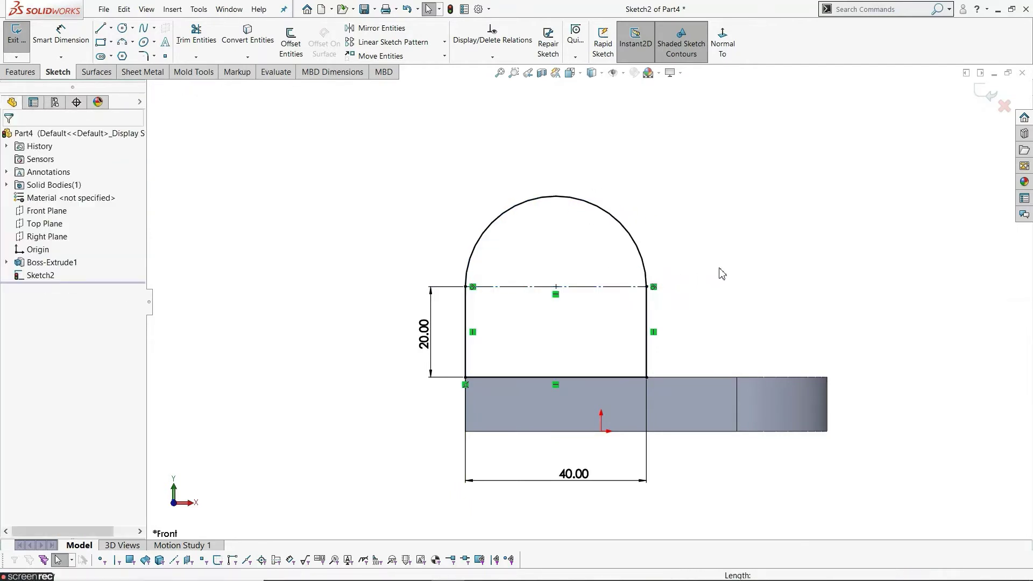
scroll(633, 262, down, 2)
- Draw a circle at the top line's midpoint and dimension it to Ø16 mm
click(122, 28)
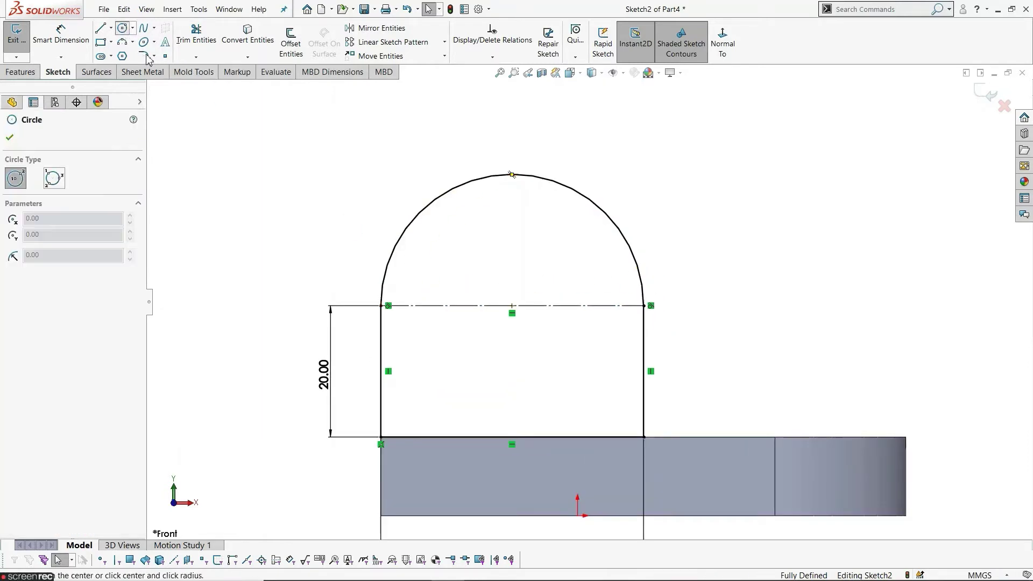
click(511, 306)
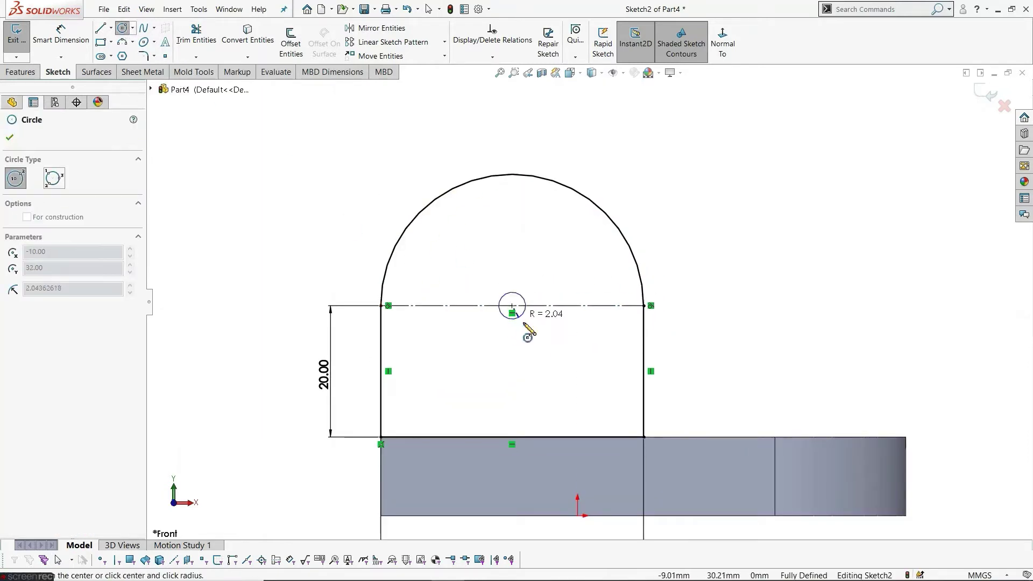
click(556, 341)
scroll(590, 302, up, 2)
key(Escape)
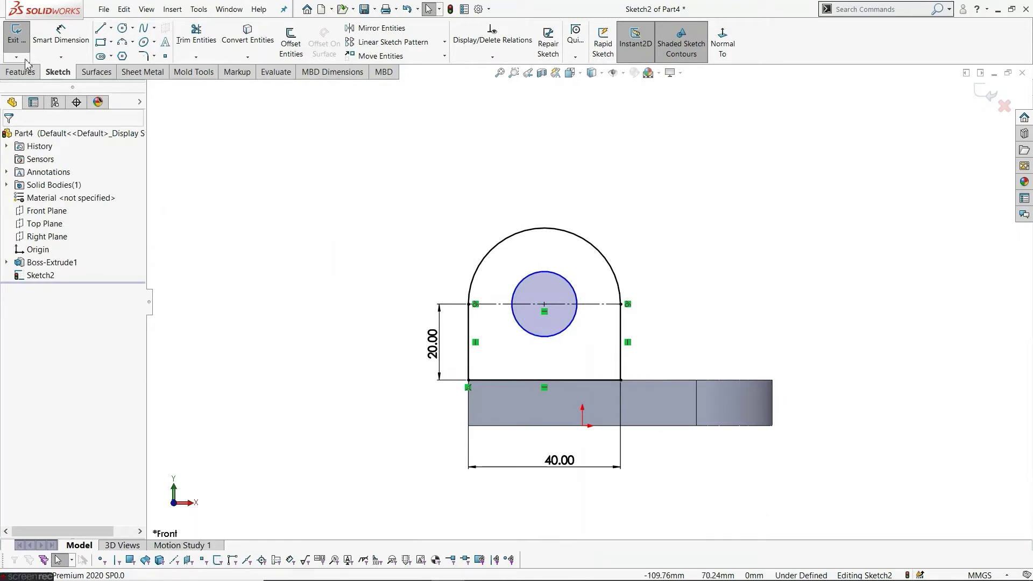
click(61, 35)
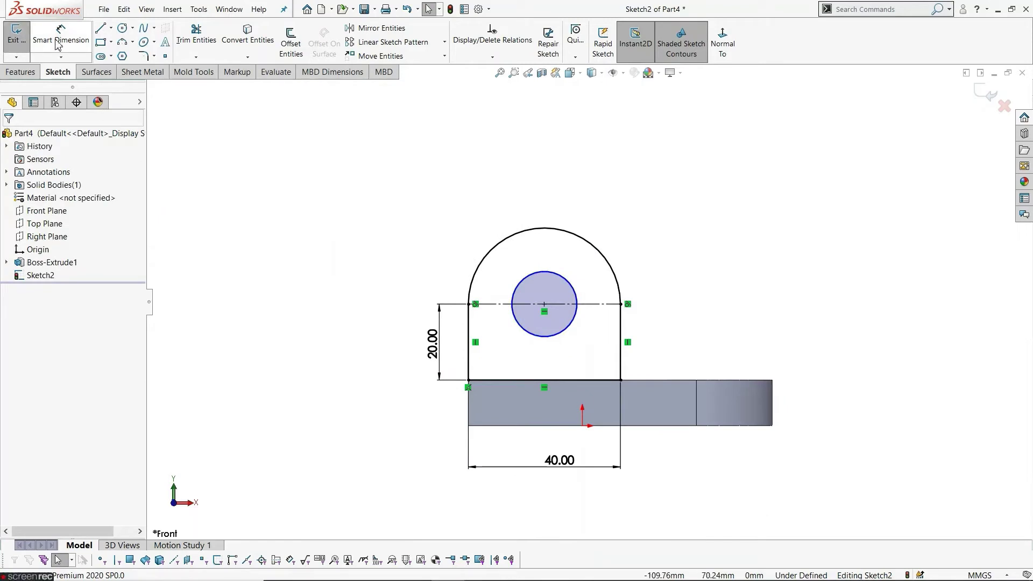
click(573, 321)
click(700, 277)
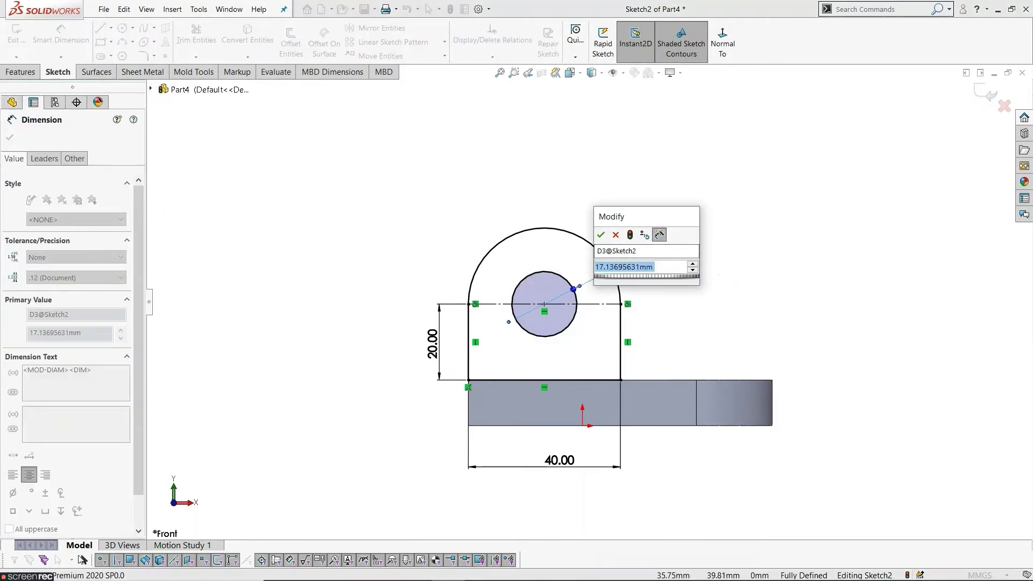
text(16)
key(Return)
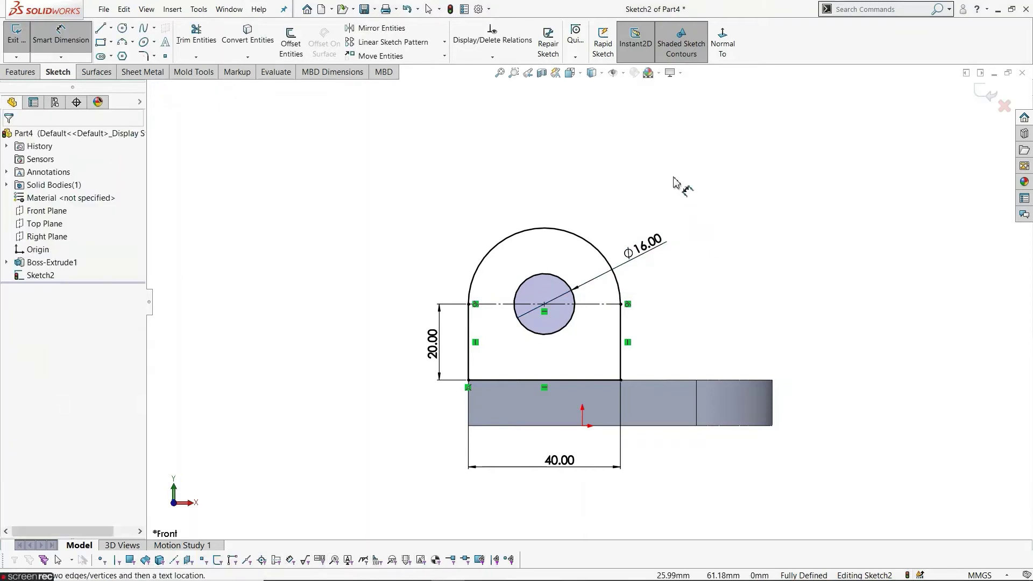
key(Escape)
- Exit the lug sketch, switch to isometric view, and select Sketch2
click(16, 33)
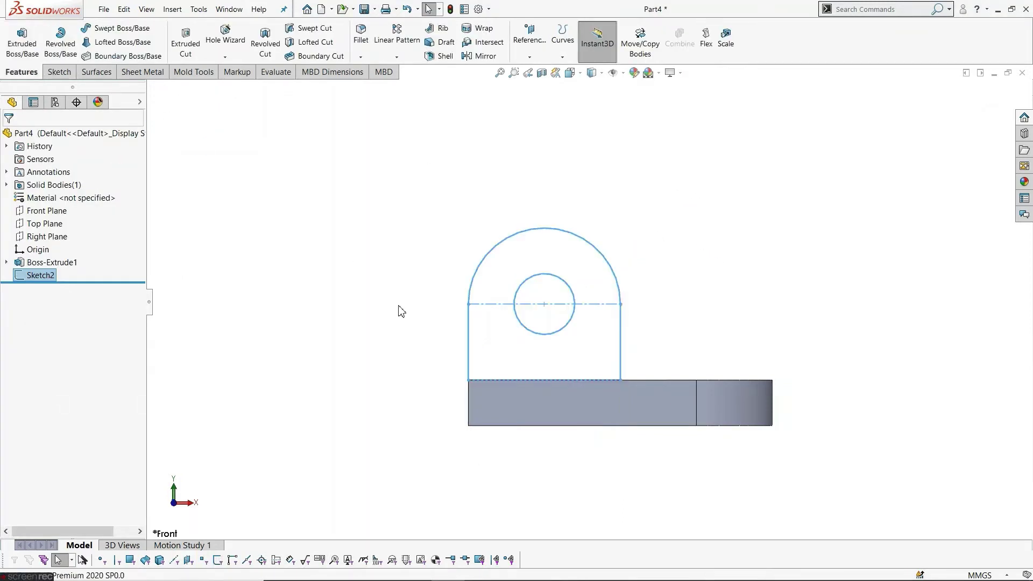
key(ctrl+7)
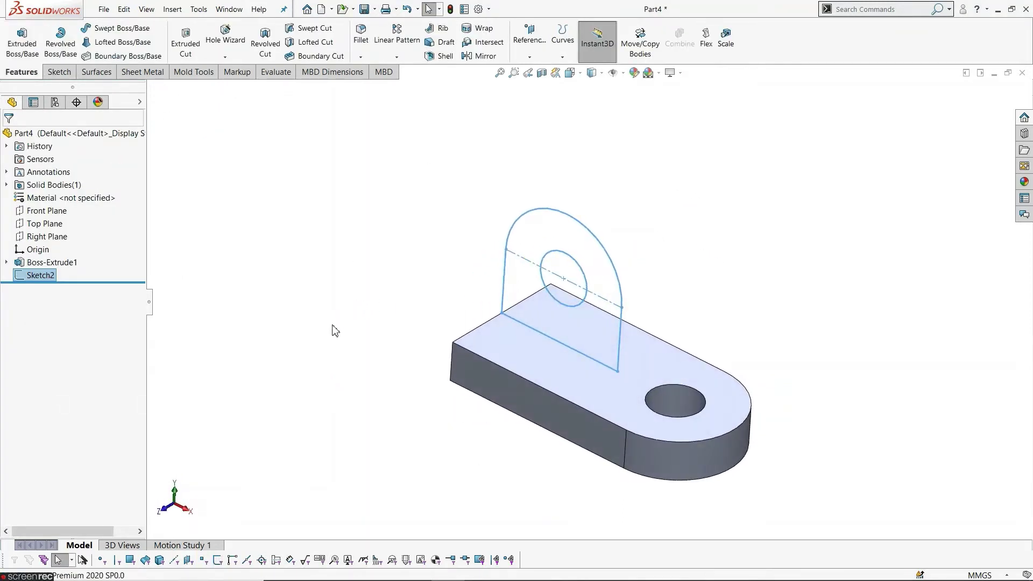
click(333, 329)
click(37, 277)
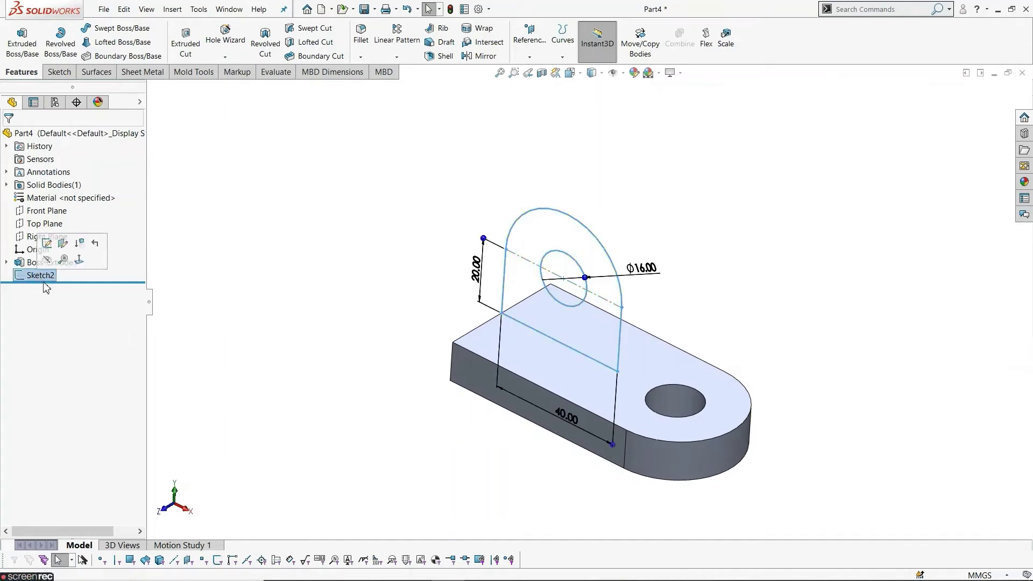
- Extrude Sketch2 Blind 12 mm starting from an 8 mm offset to form the first lug
click(33, 55)
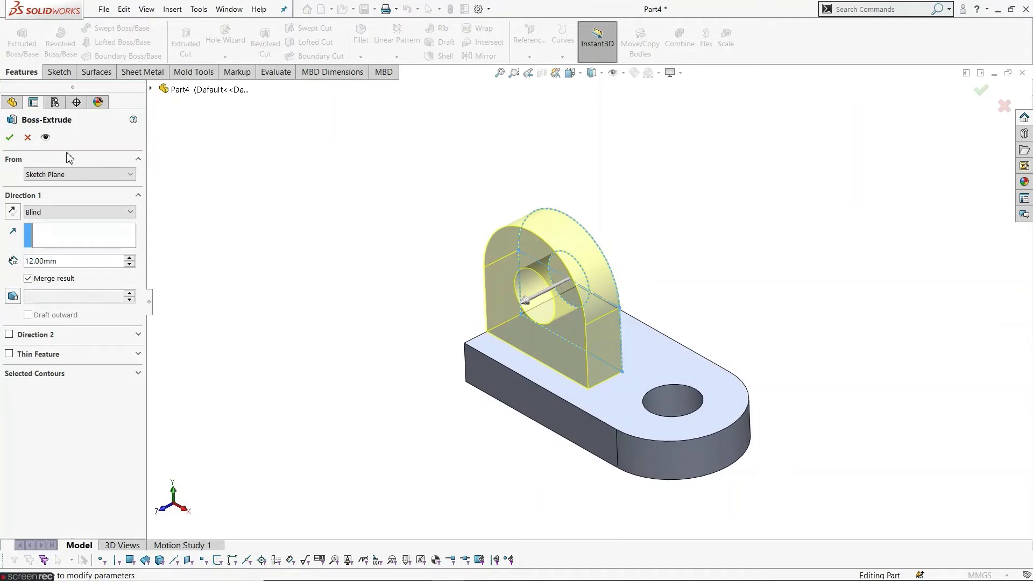
click(72, 176)
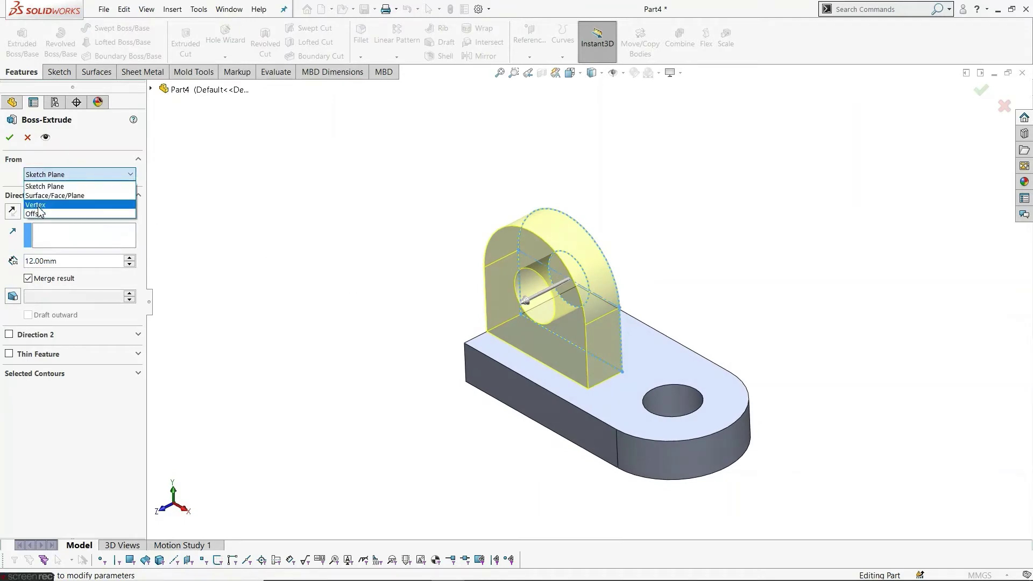
click(39, 214)
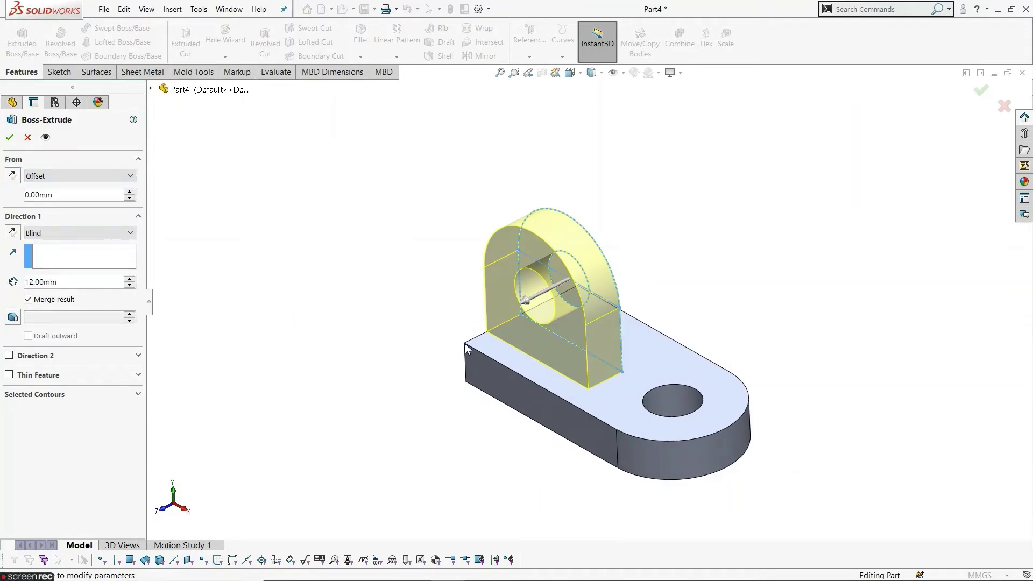
scroll(466, 348, down, 2)
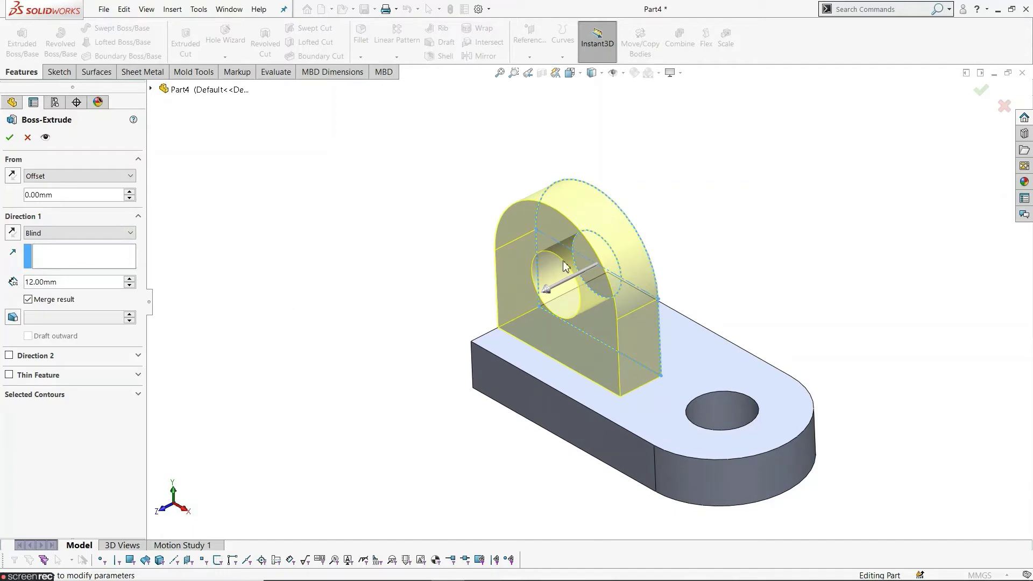
mouse_move(425, 332)
middle_down()
mouse_move(434, 355)
mouse_move(417, 355)
middle_up()
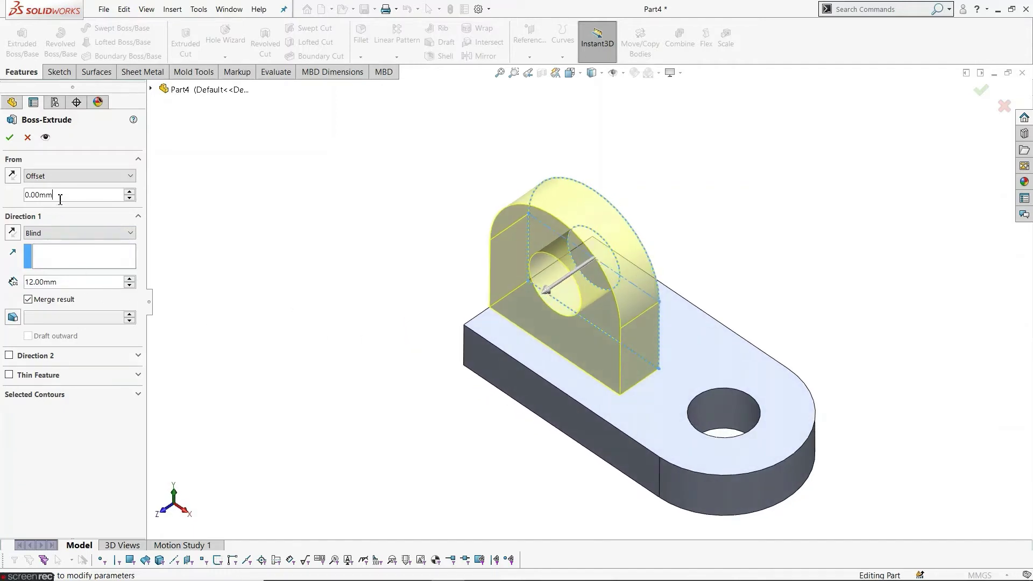
text(8)
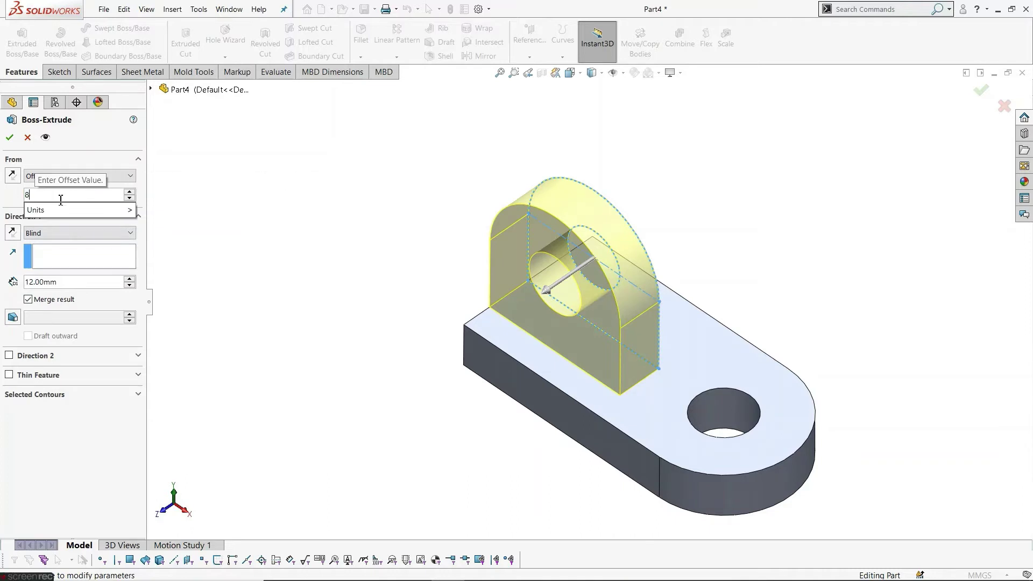
key(Return)
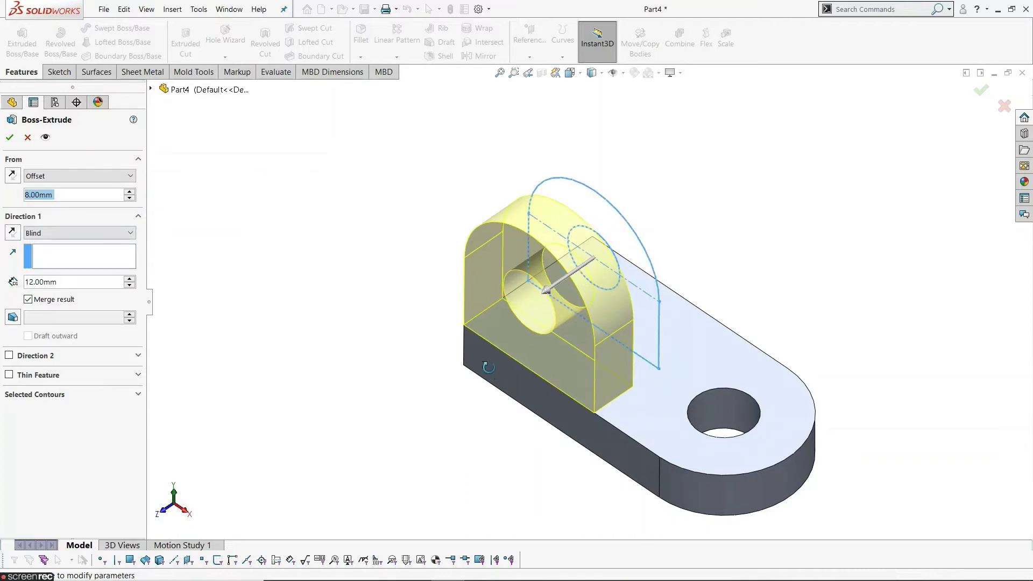
mouse_move(488, 367)
middle_down()
mouse_move(445, 360)
mouse_move(469, 360)
mouse_move(457, 356)
middle_up()
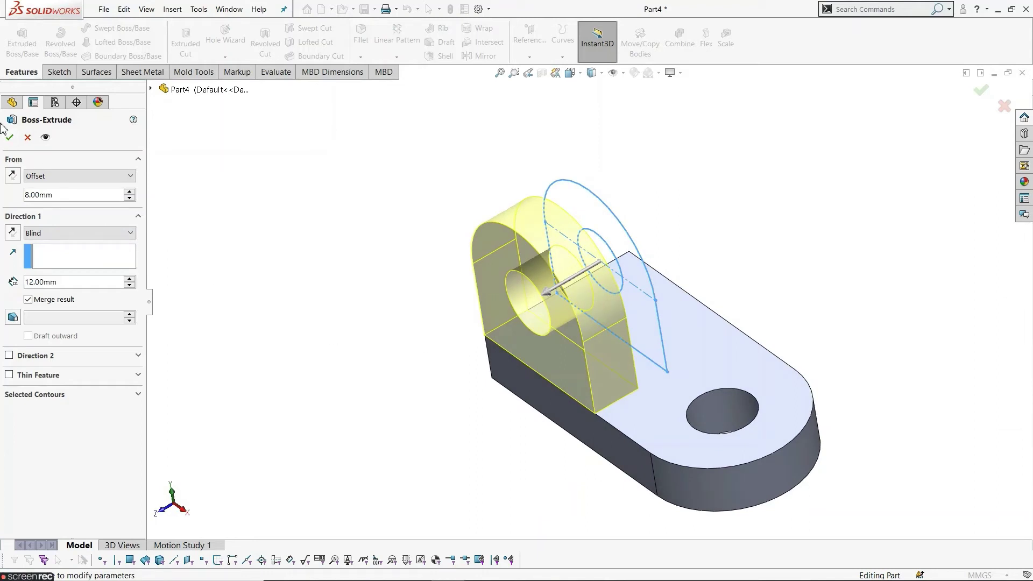
click(9, 137)
middle_drag(425, 393, 425, 328)
- Expand Boss-Extrude2 in the feature tree and select Sketch2 for reuse
click(8, 275)
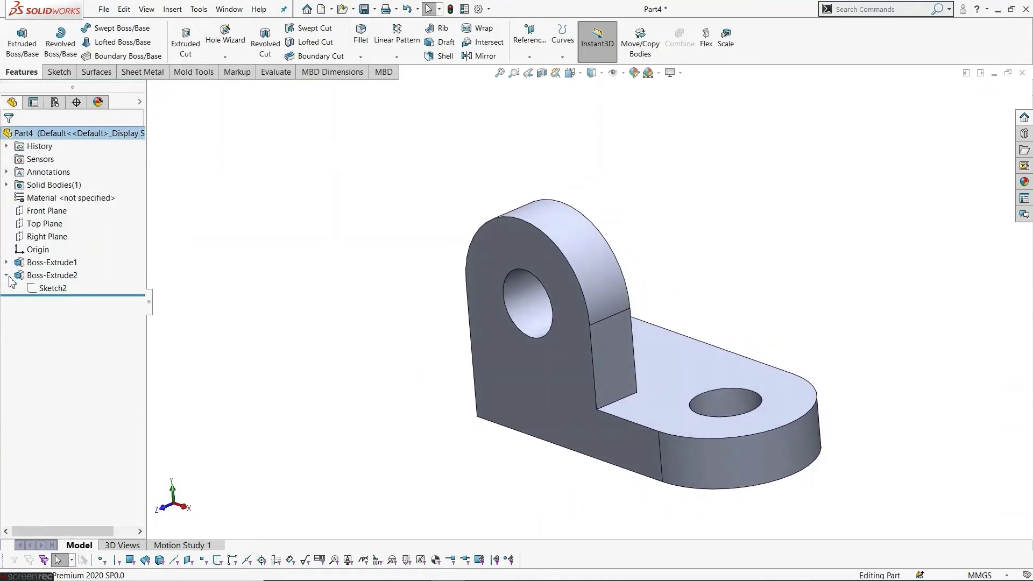
click(49, 288)
click(49, 271)
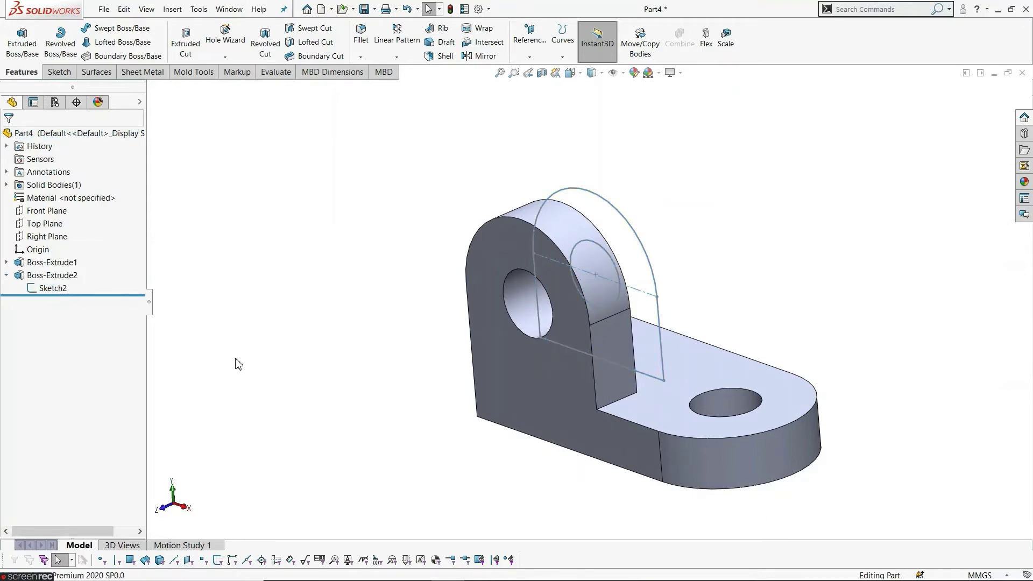
mouse_move(237, 364)
middle_down()
mouse_move(312, 353)
mouse_move(279, 355)
middle_up()
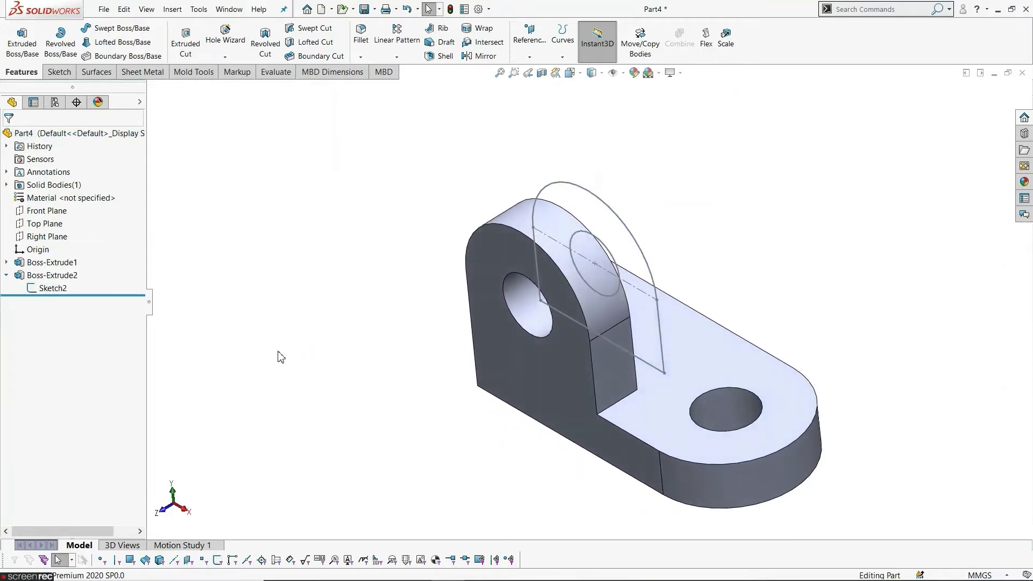
click(53, 289)
scroll(624, 261, up, 3)
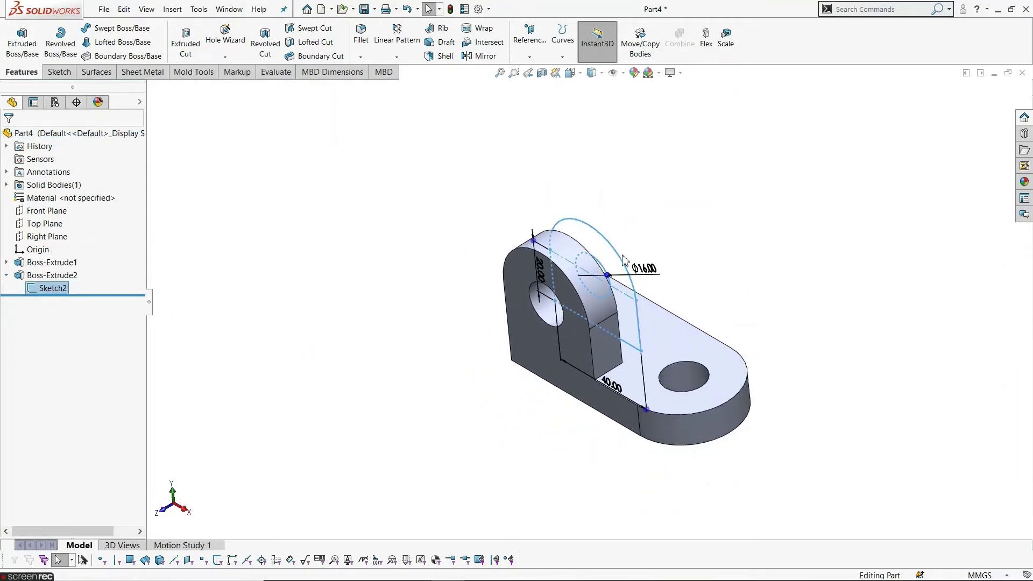
- Extrude Sketch2 again from an 8 mm offset with both offset and direction reversed for the second lug
click(28, 56)
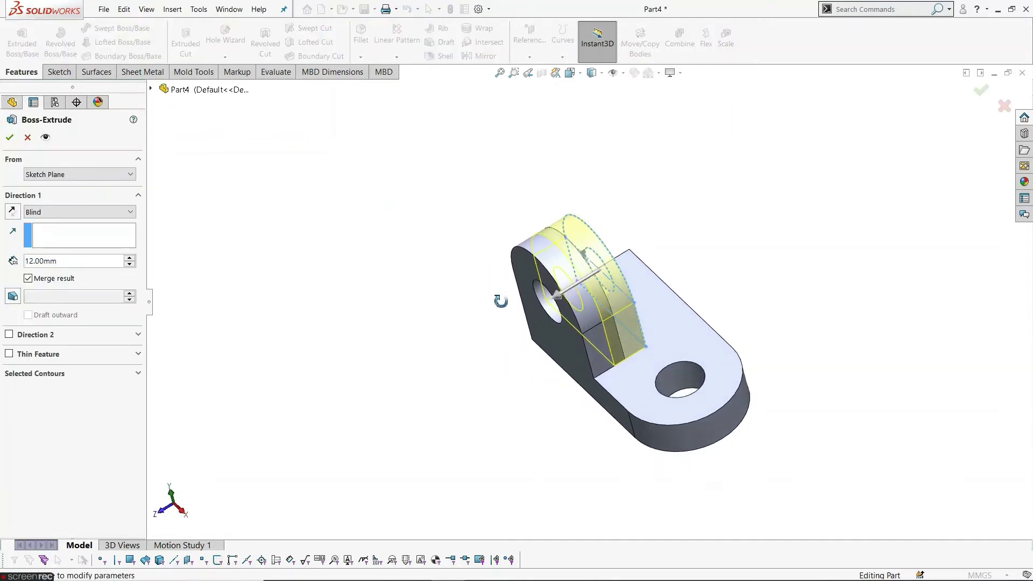
click(26, 177)
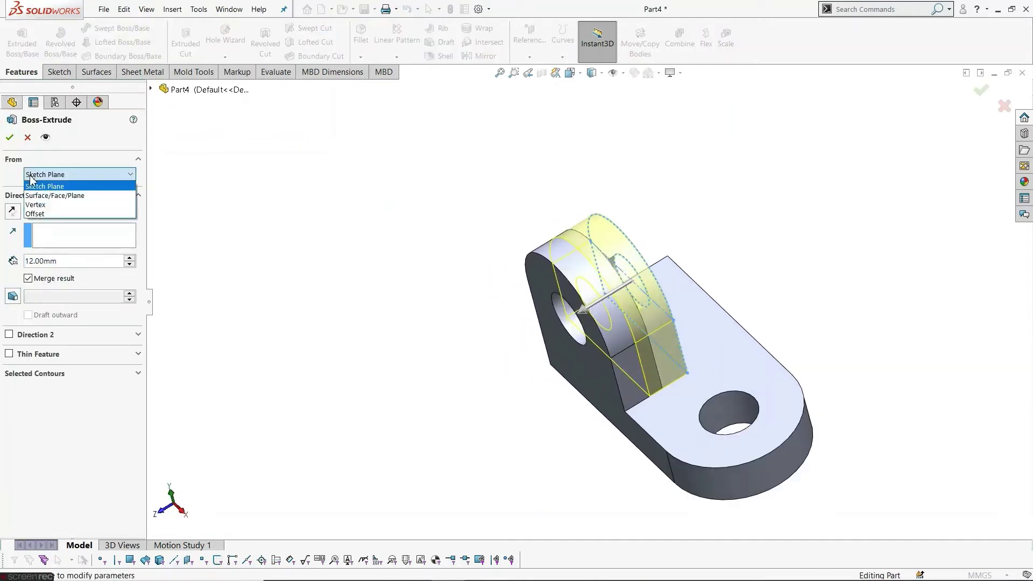
click(63, 214)
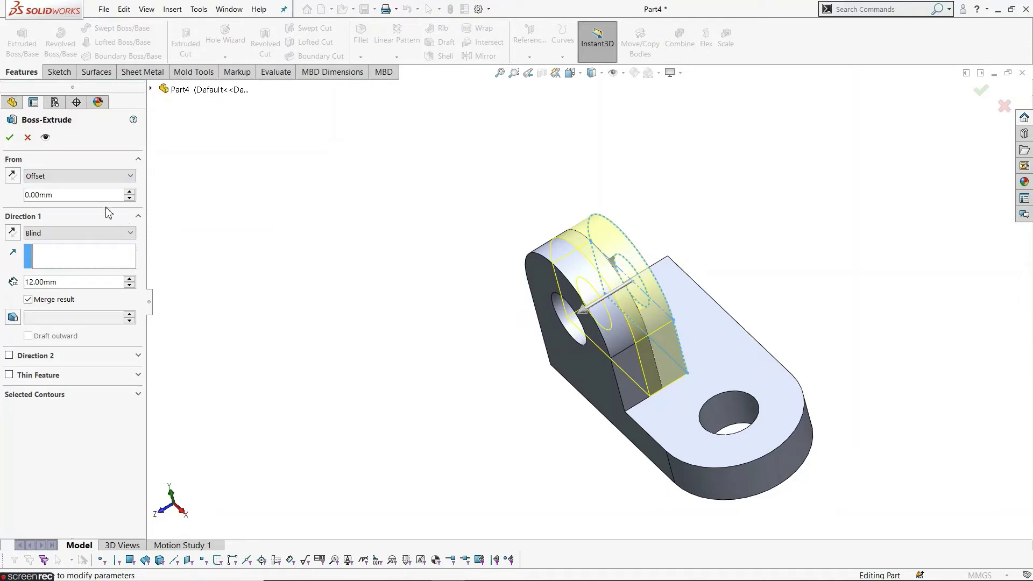
text(8)
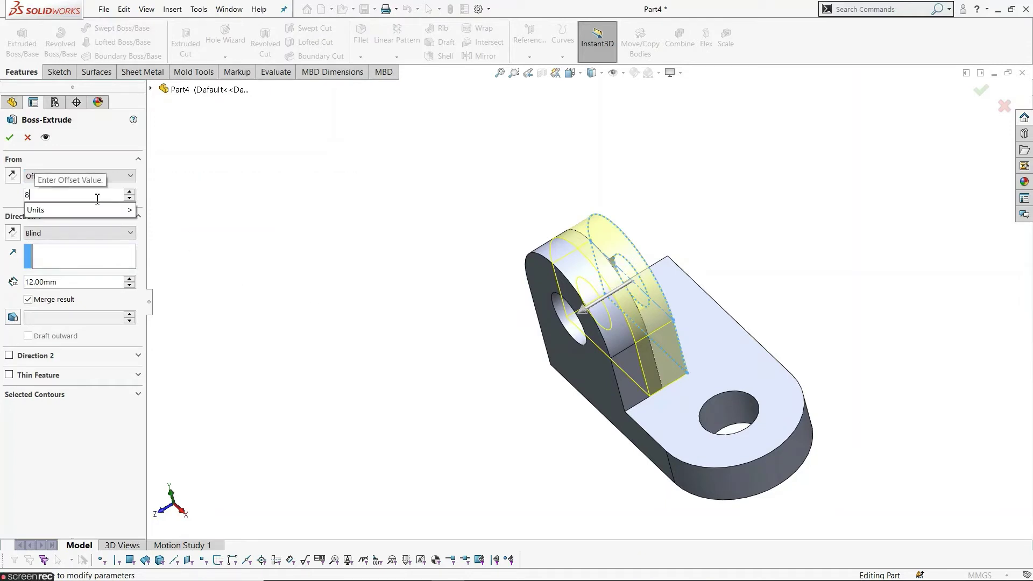
key(Return)
middle_drag(600, 209, 619, 190)
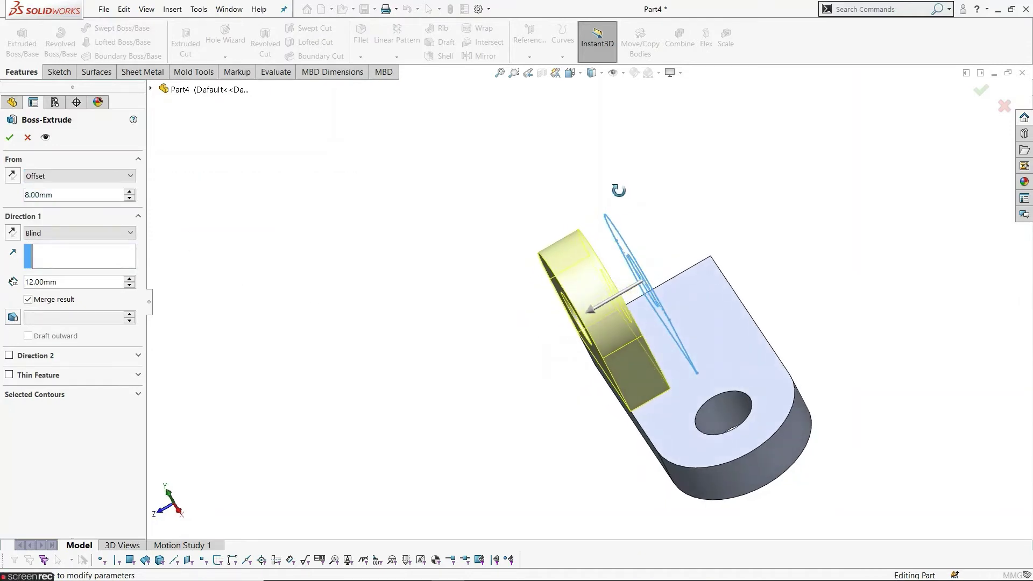
scroll(623, 199, down, 3)
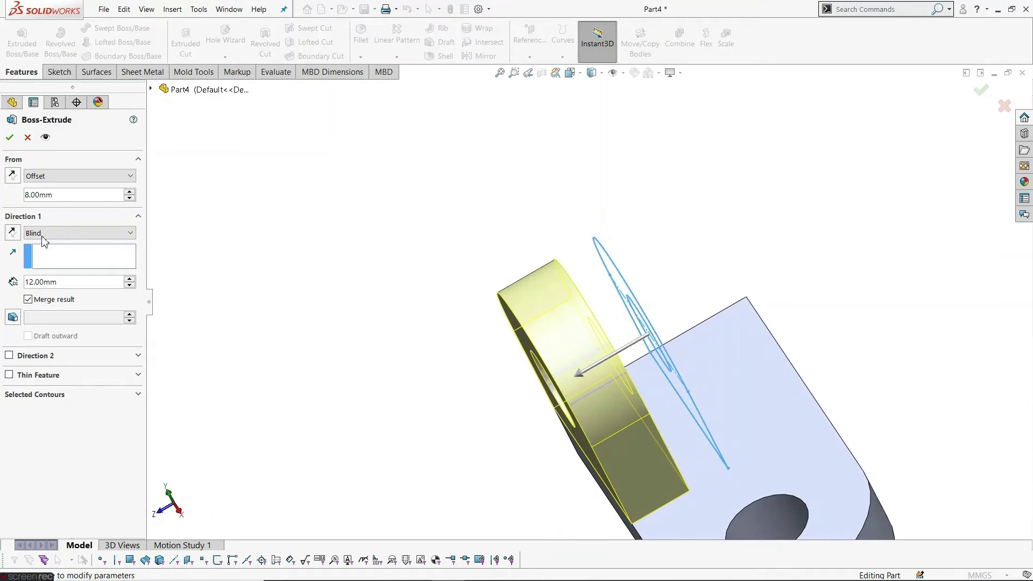
click(10, 181)
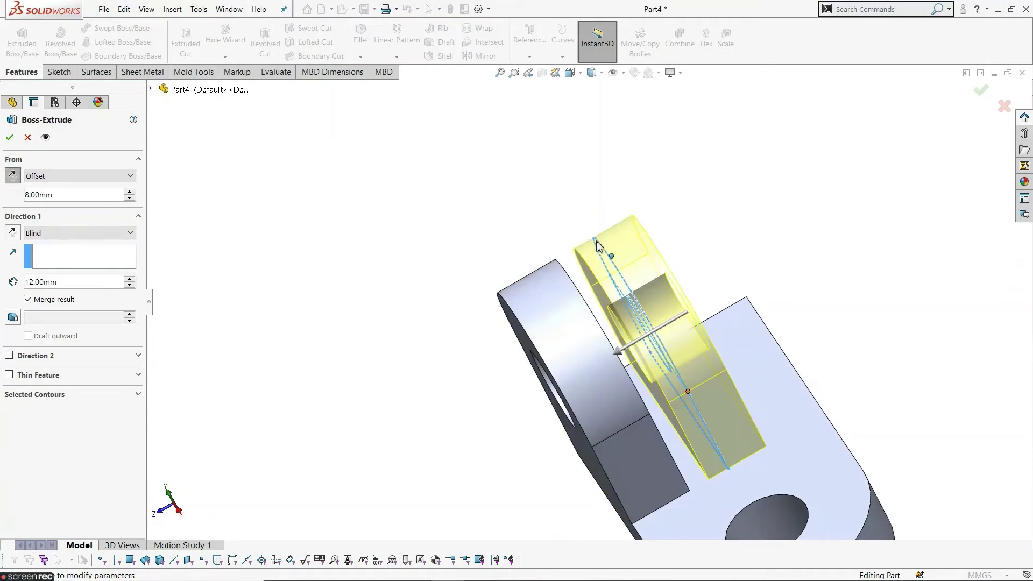
click(12, 234)
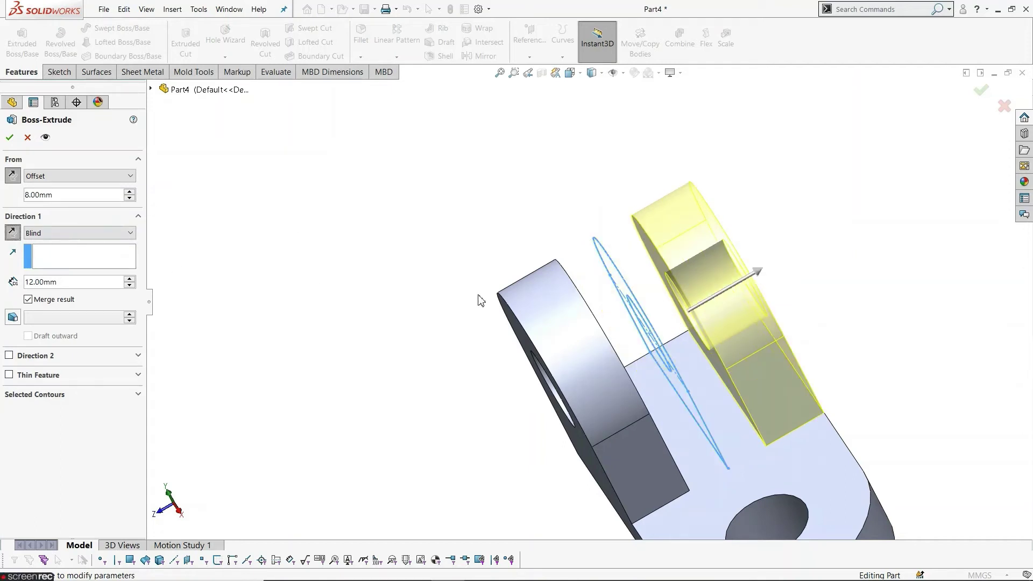
middle_drag(480, 300, 525, 286)
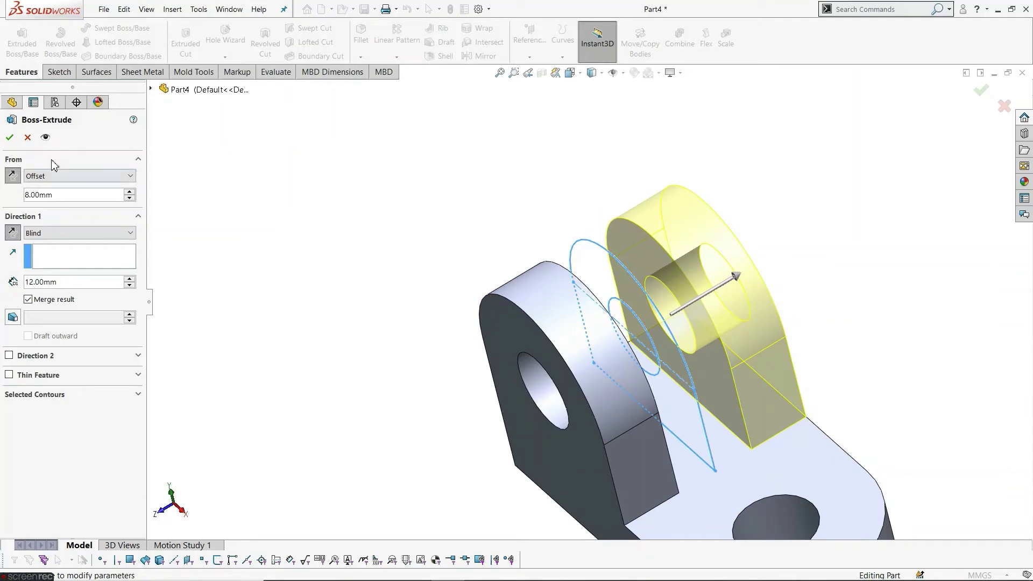
click(8, 138)
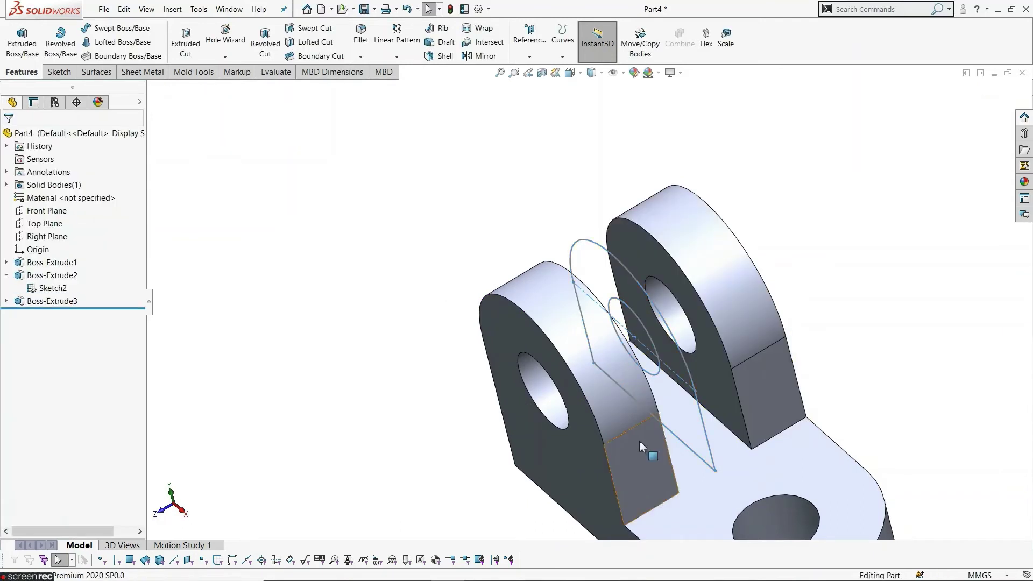
- Show and hide Sketch2, then orbit to view the bracket's underside
scroll(639, 425, up, 3)
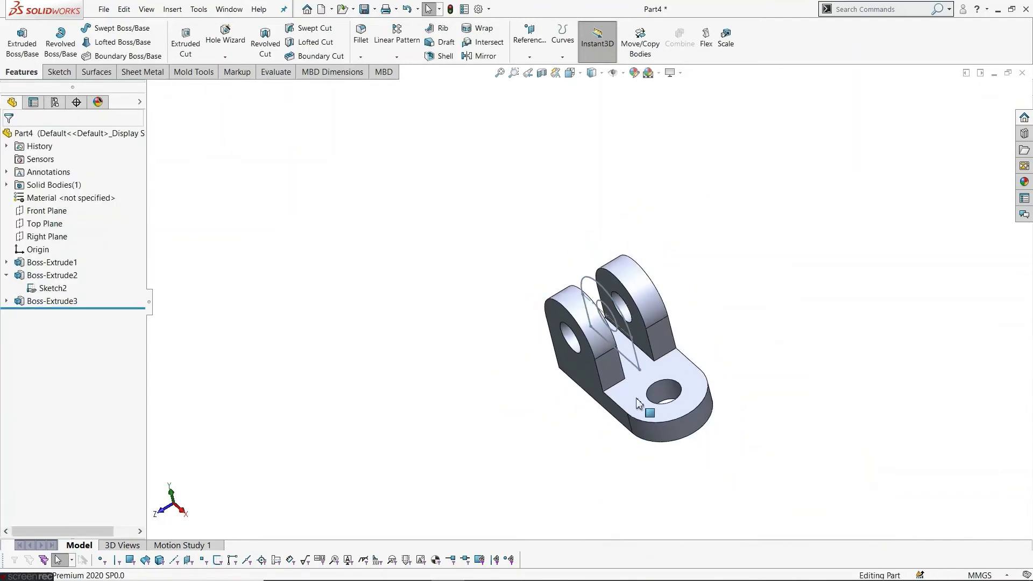
click(54, 288)
click(340, 356)
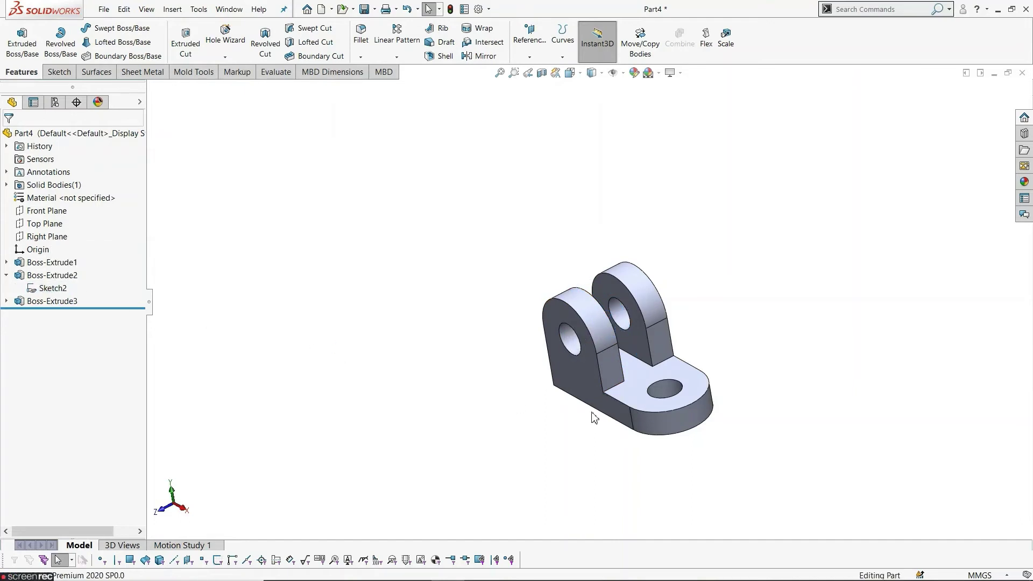
middle_drag(594, 418, 732, 374)
mouse_move(763, 381)
mouse_down()
mouse_move(658, 288)
mouse_move(663, 351)
mouse_move(755, 393)
mouse_up()
key(Escape)
scroll(588, 462, down, 2)
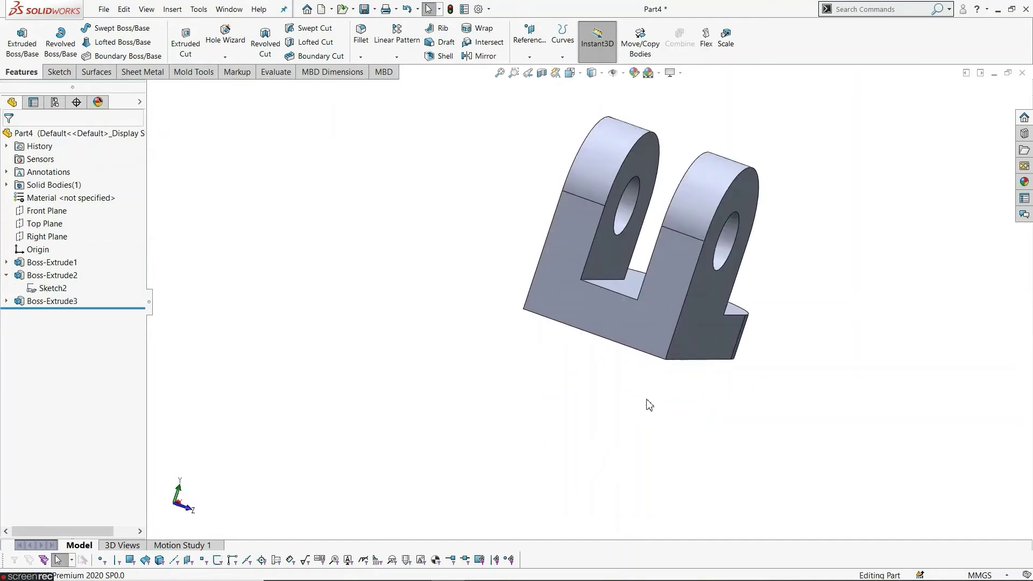
- Start a new sketch on the base's end face and view it head-on
click(636, 336)
click(694, 303)
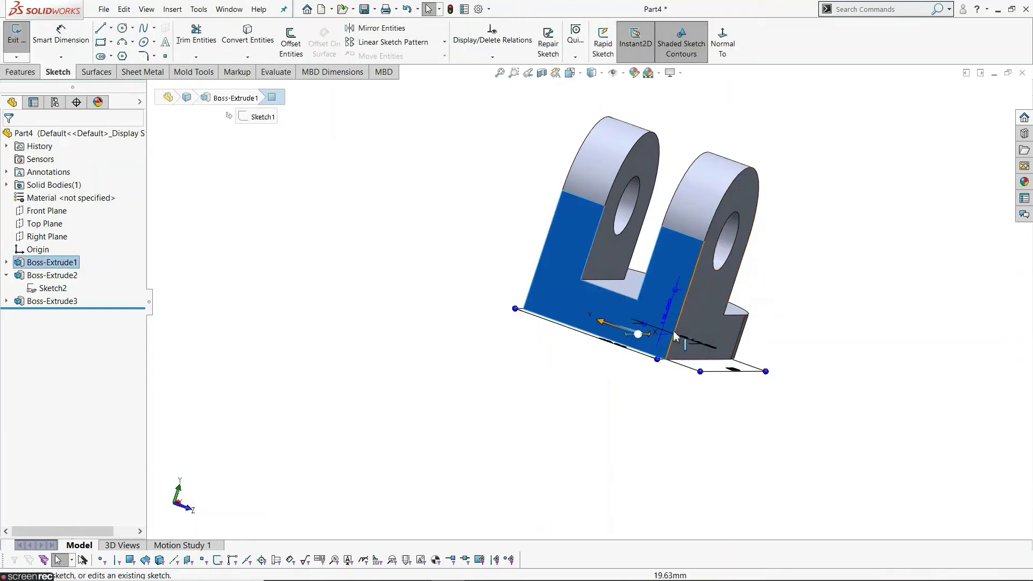
click(722, 40)
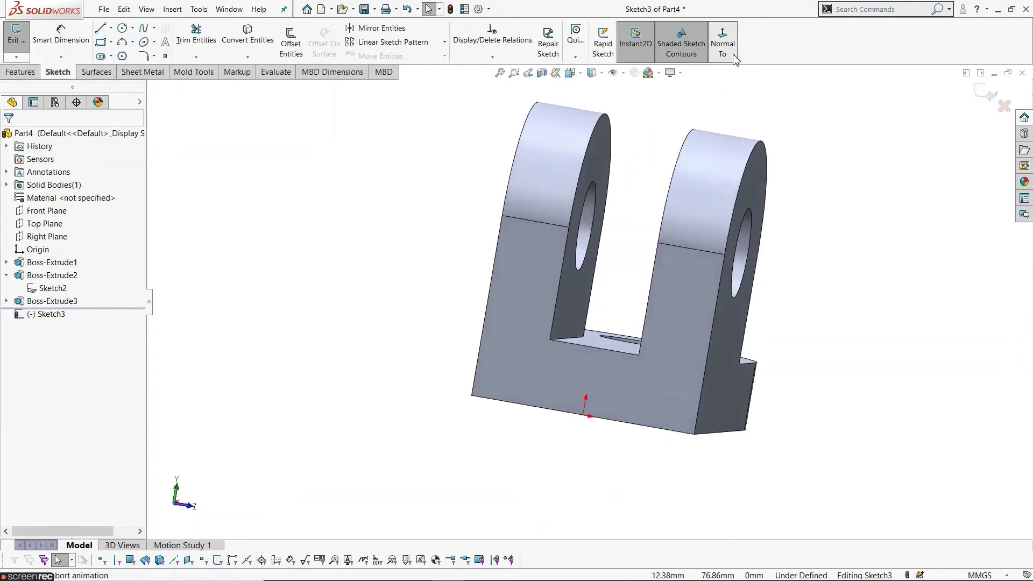
scroll(627, 305, up, 5)
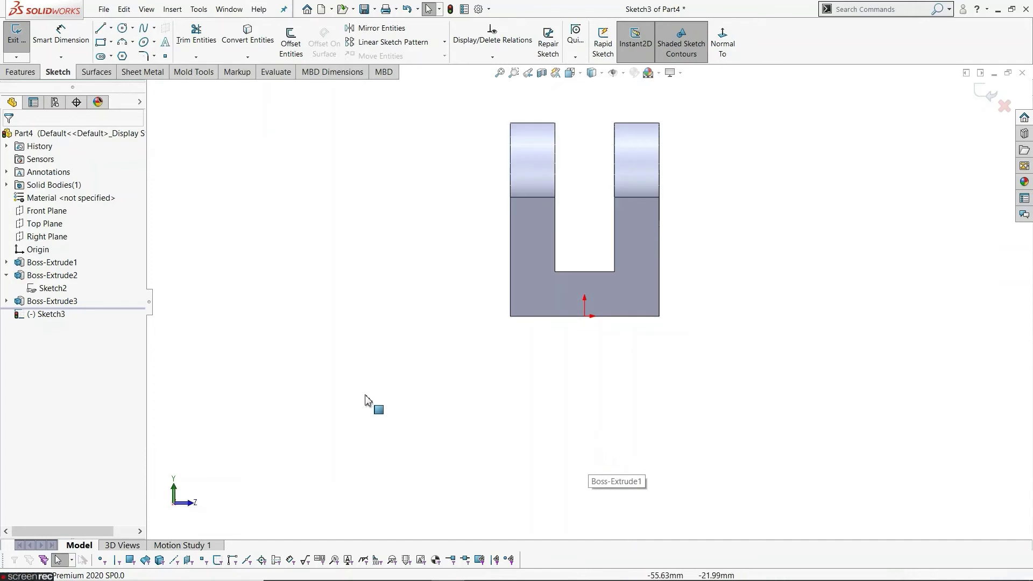
- Draw a corner rectangle below the part, its corner coincident with the part corner
click(100, 42)
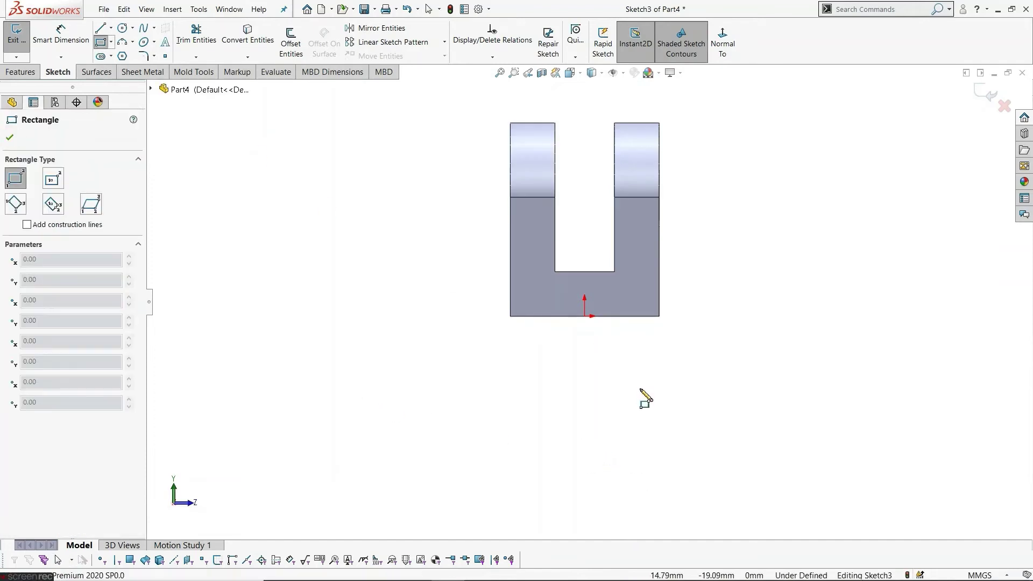
click(510, 316)
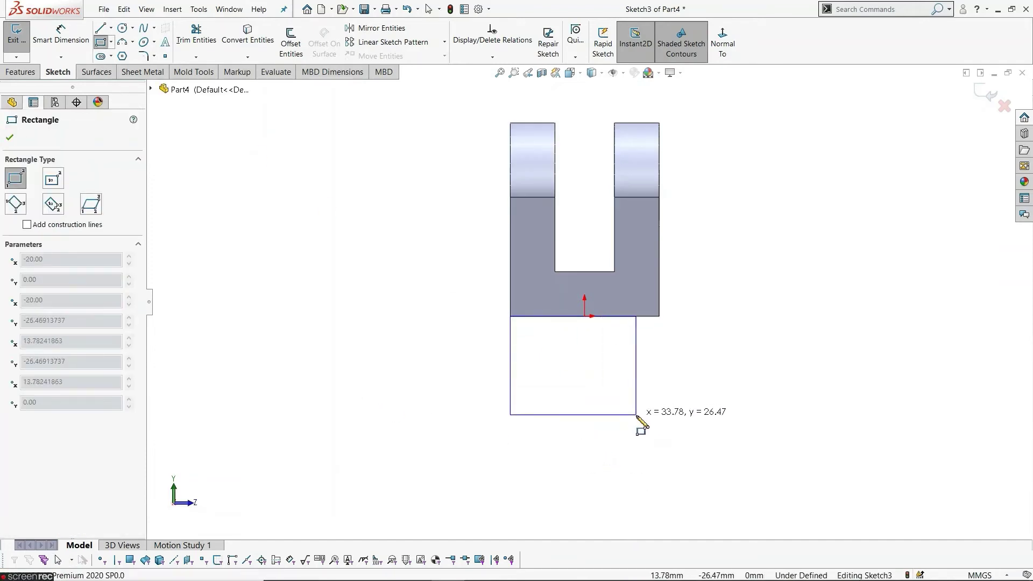
click(637, 416)
key(Escape)
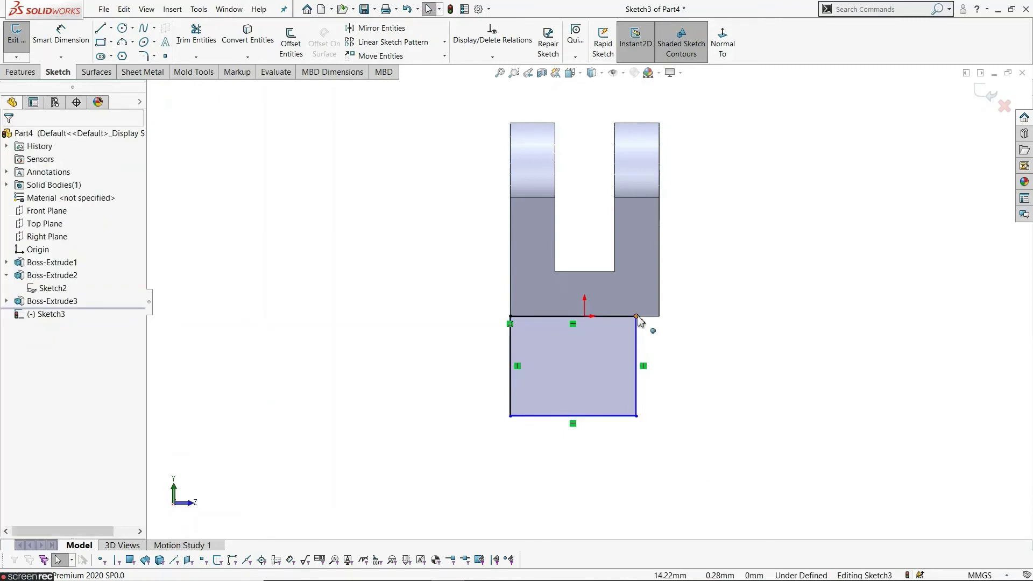
drag(637, 317, 650, 324)
scroll(663, 339, down, 3)
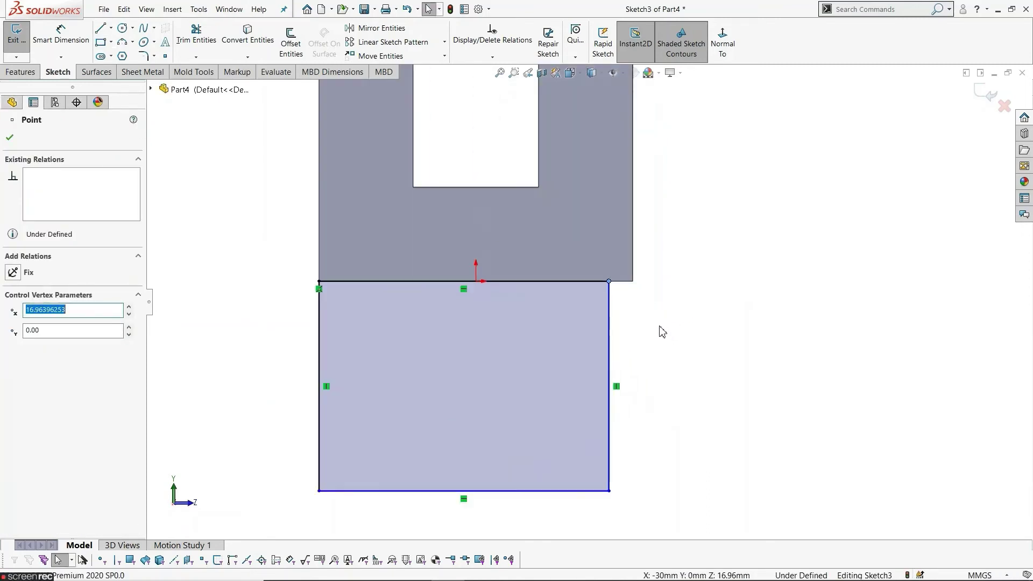
ctrl+click(633, 282)
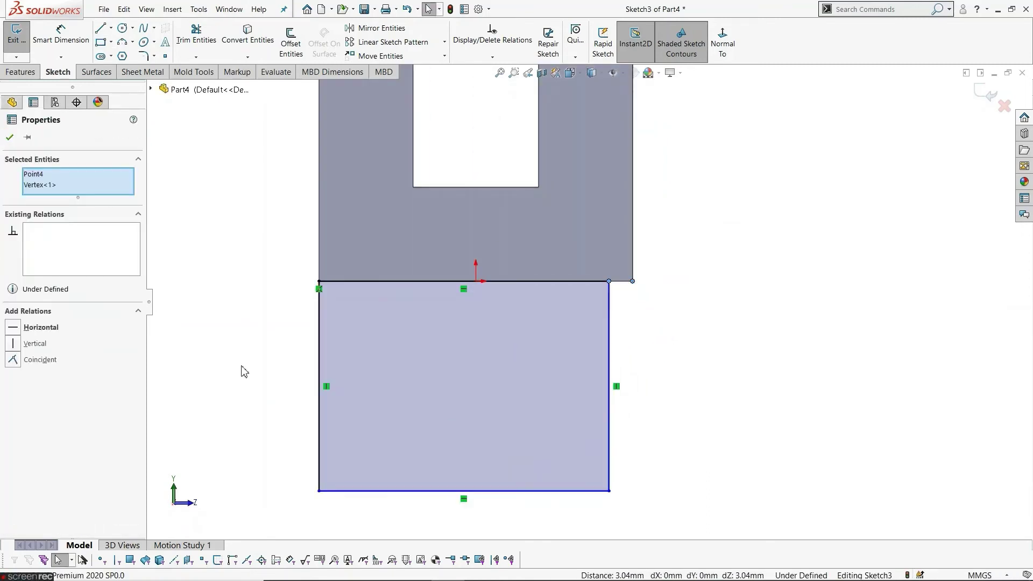
click(13, 359)
key(Escape)
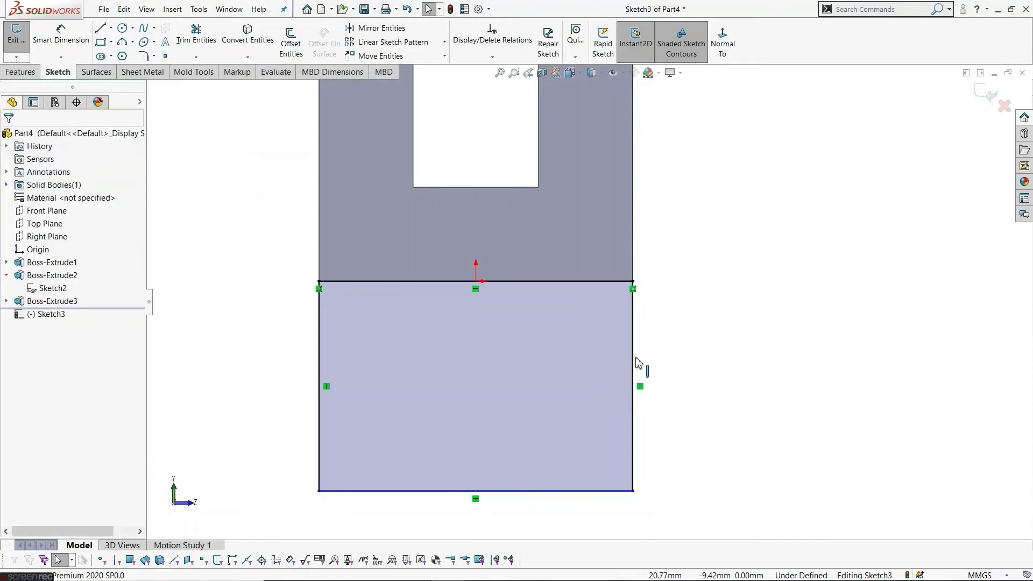
scroll(637, 355, up, 3)
scroll(636, 333, up, 1)
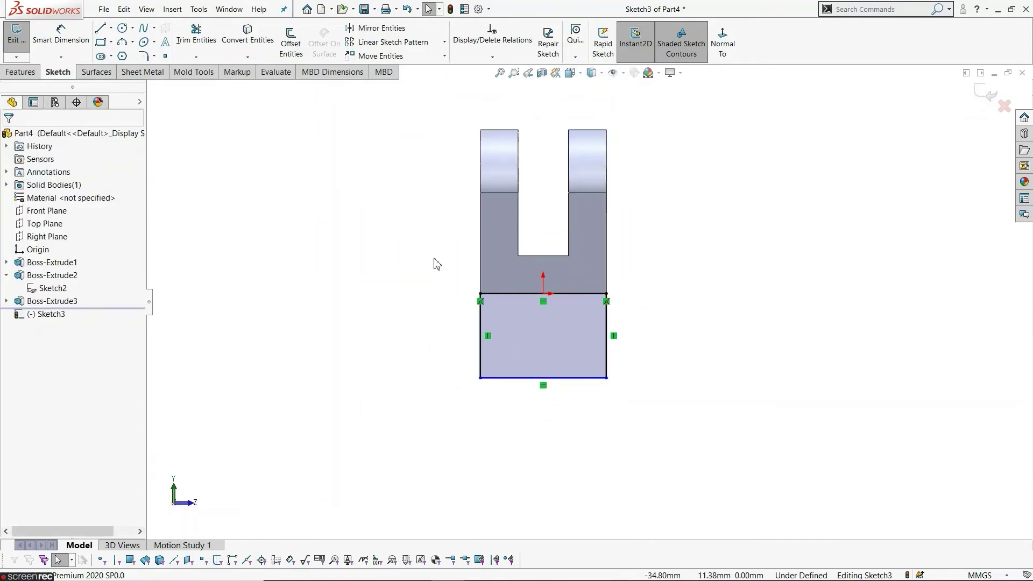
- Dimension the rectangle's height to 60 mm from the top edge, then face the sketch plane
click(61, 33)
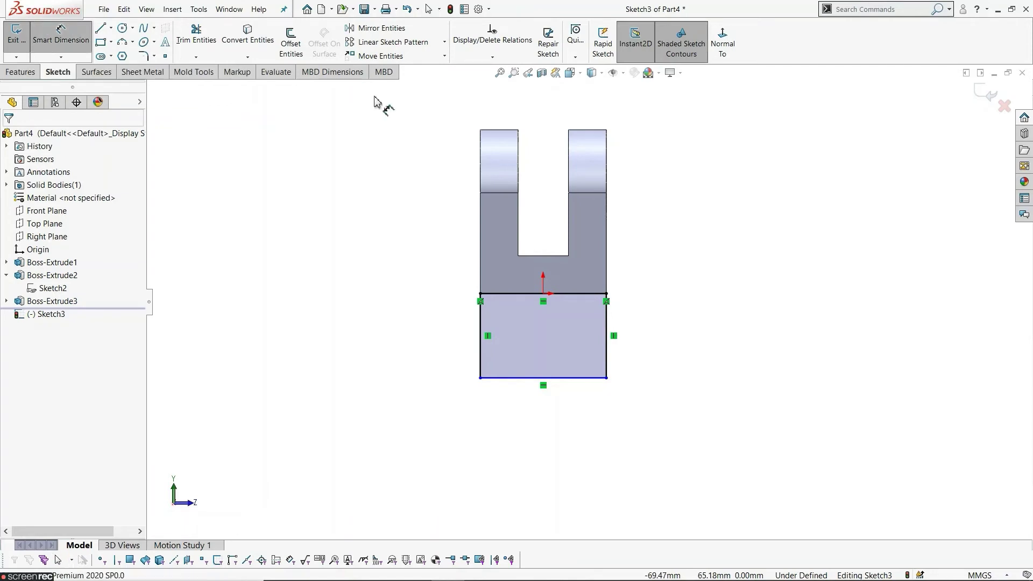
click(500, 199)
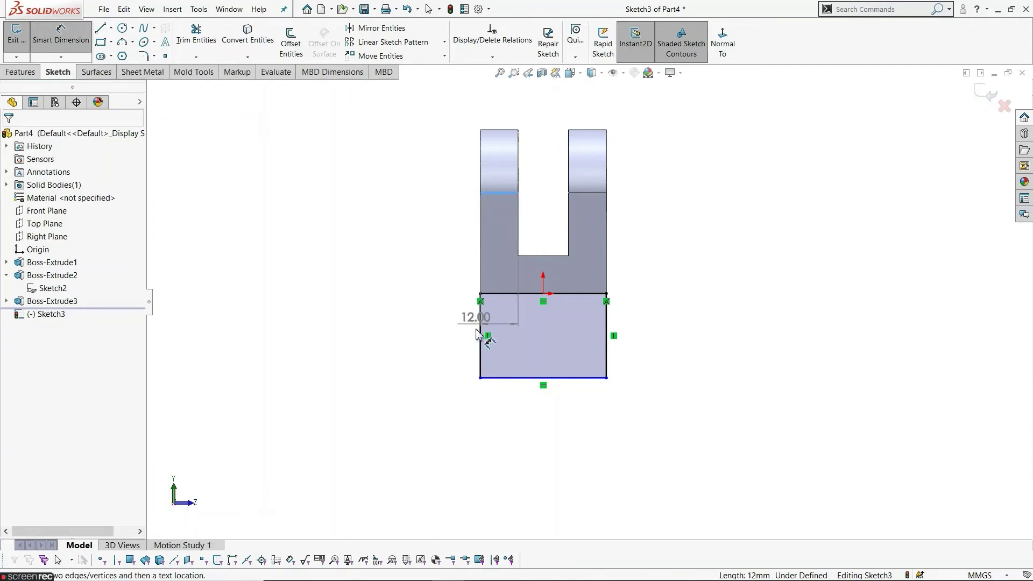
click(510, 379)
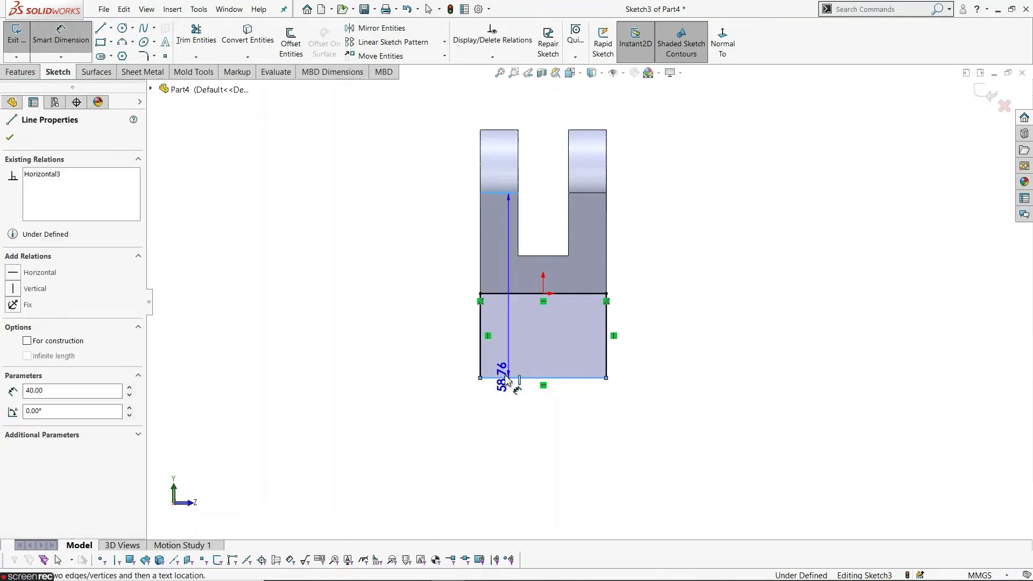
click(445, 331)
text(60)
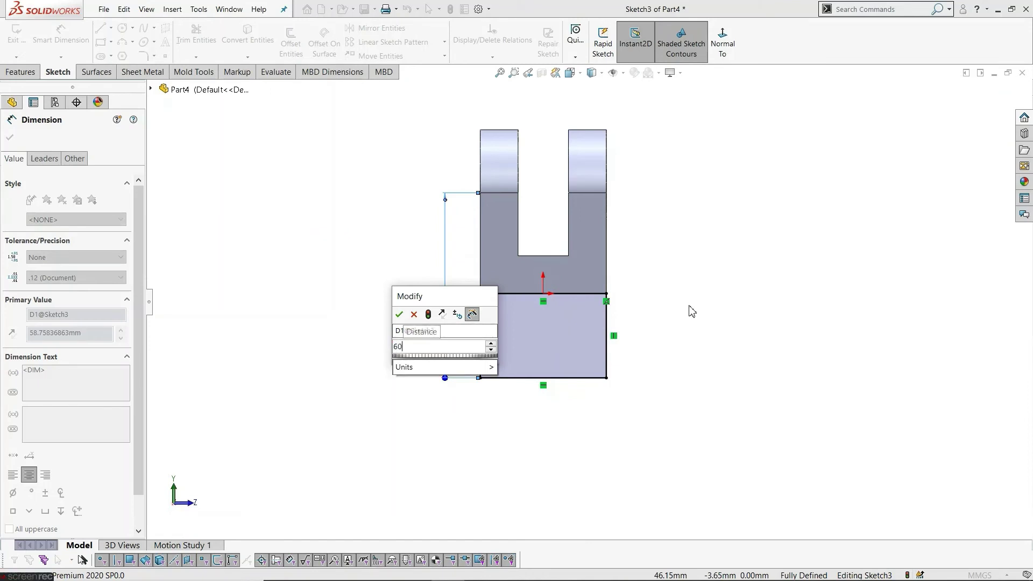
key(Return)
key(Escape)
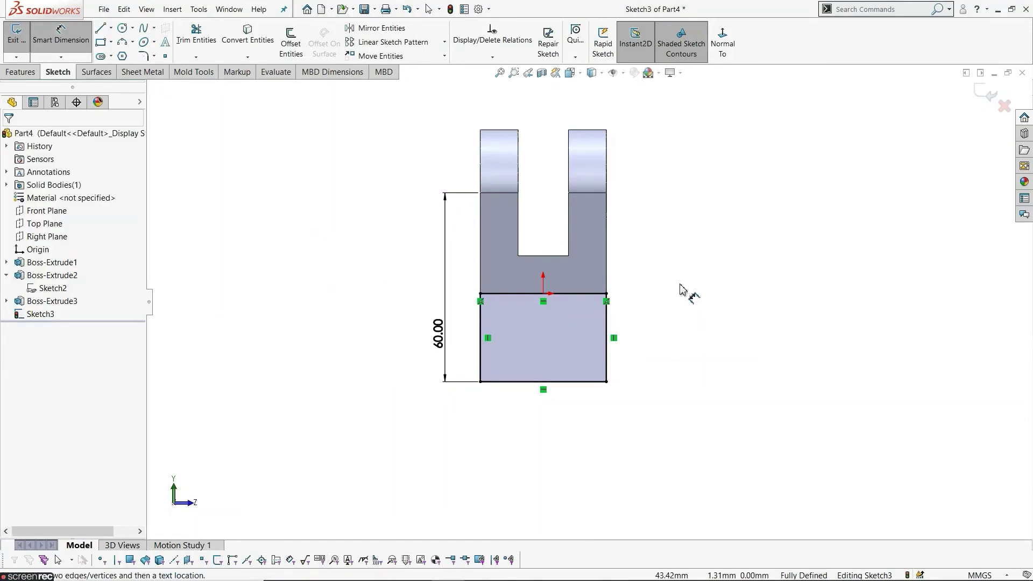
mouse_move(683, 290)
middle_down()
mouse_move(646, 284)
mouse_move(585, 224)
middle_up()
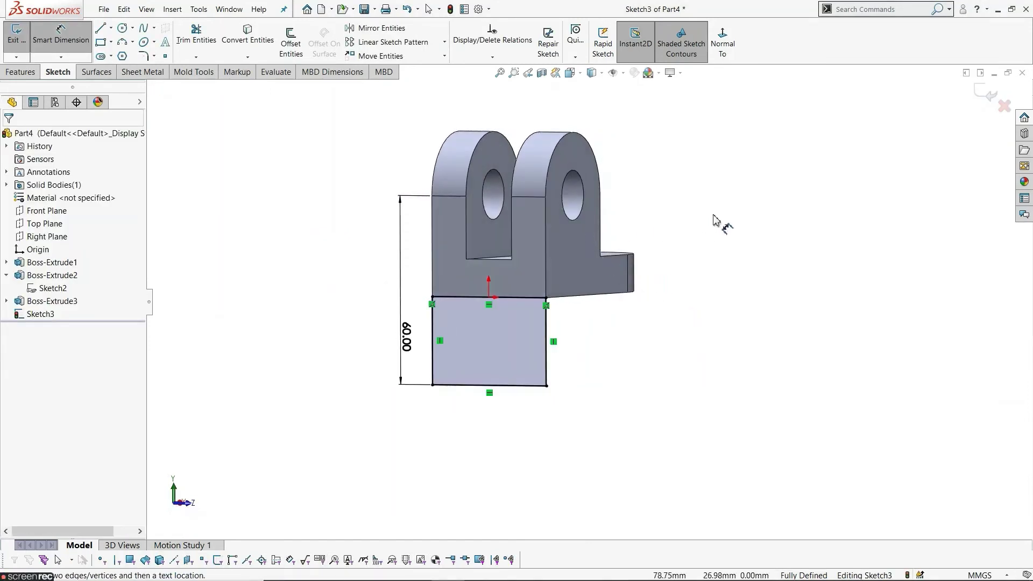
key(Escape)
click(732, 50)
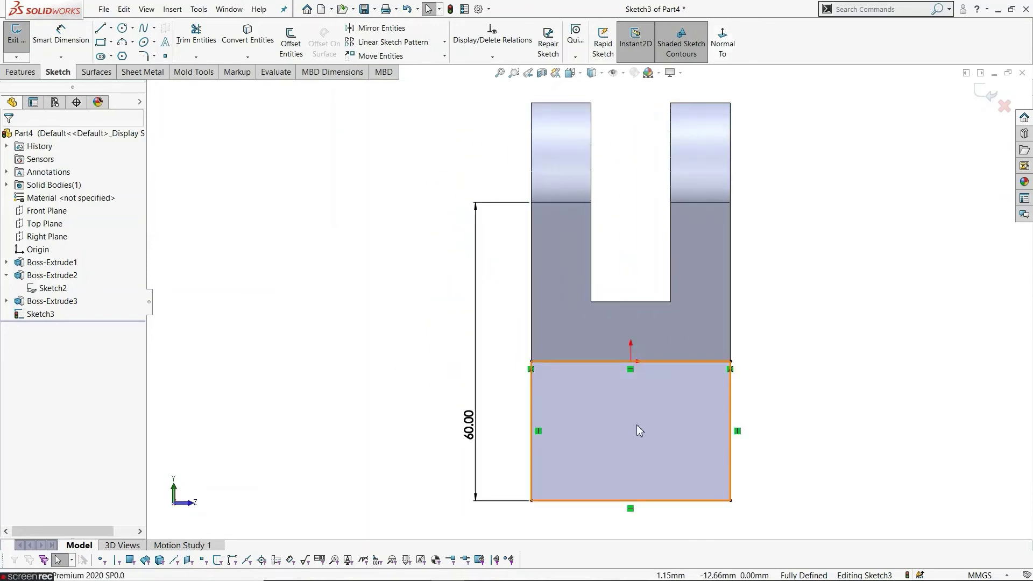
- Add a semicircular 3-point arc across the bottom corners and make the bottom line construction
click(123, 45)
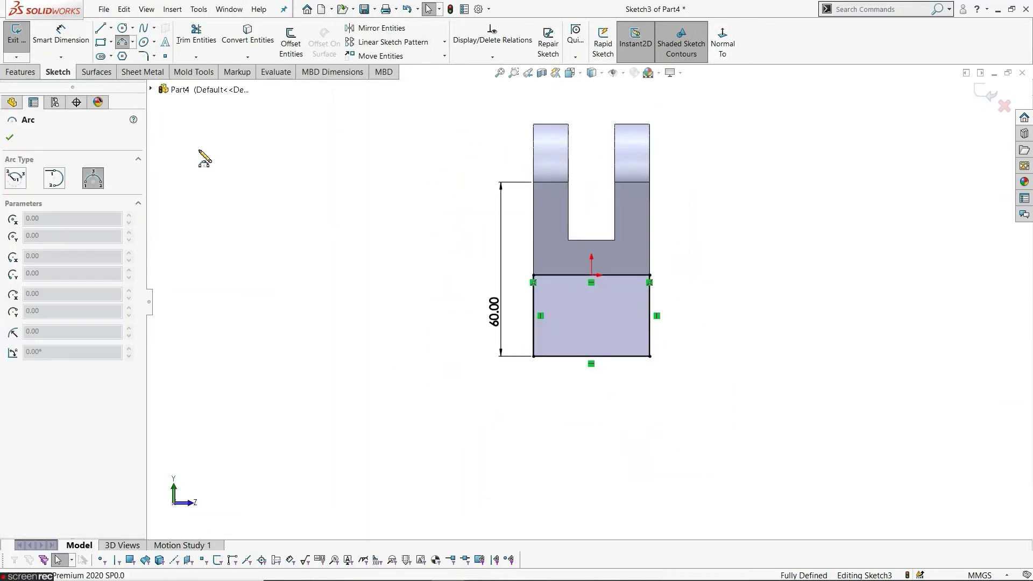
click(532, 356)
click(650, 357)
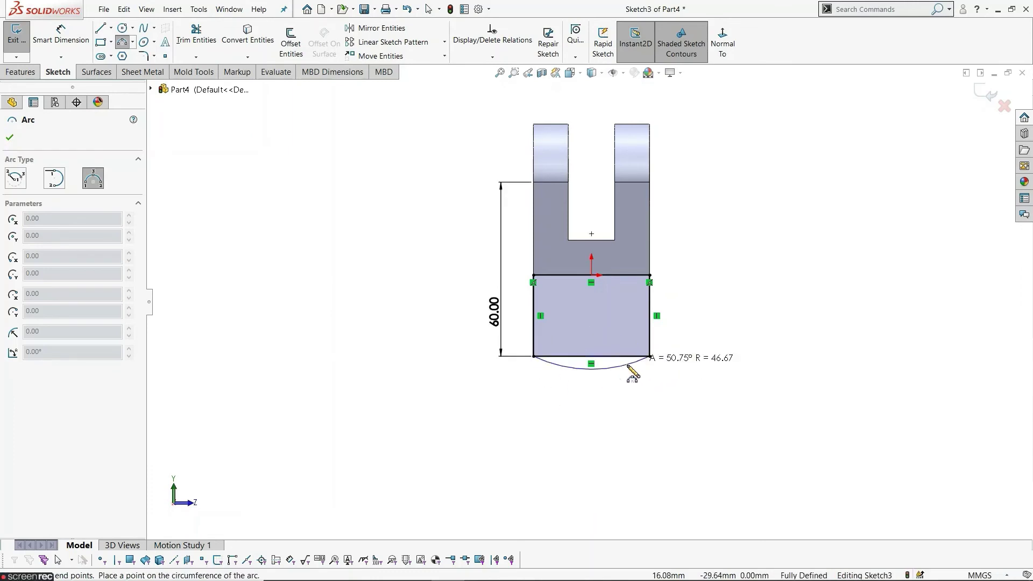
click(614, 420)
key(Escape)
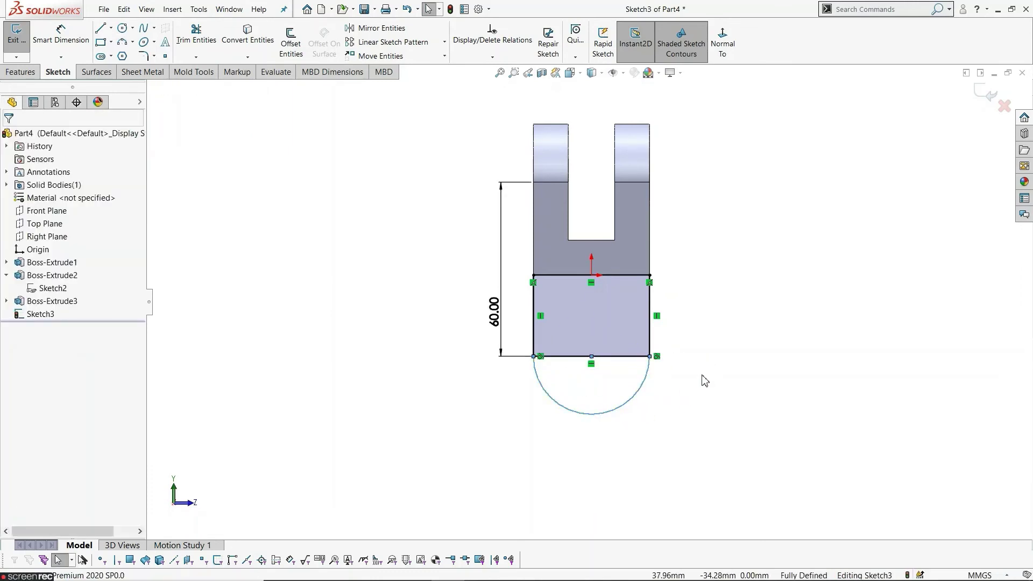
click(616, 361)
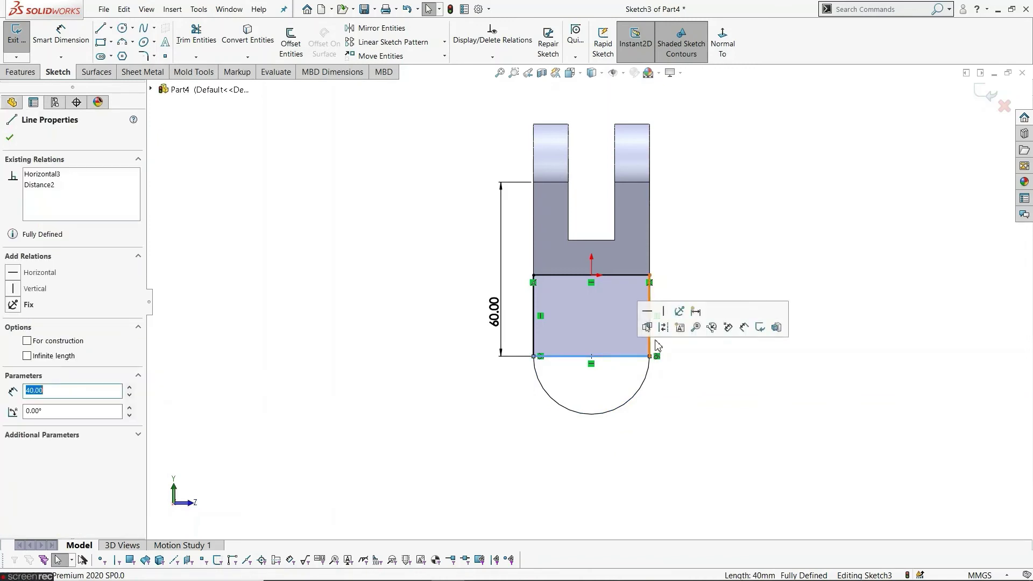
click(664, 328)
scroll(597, 328, down, 2)
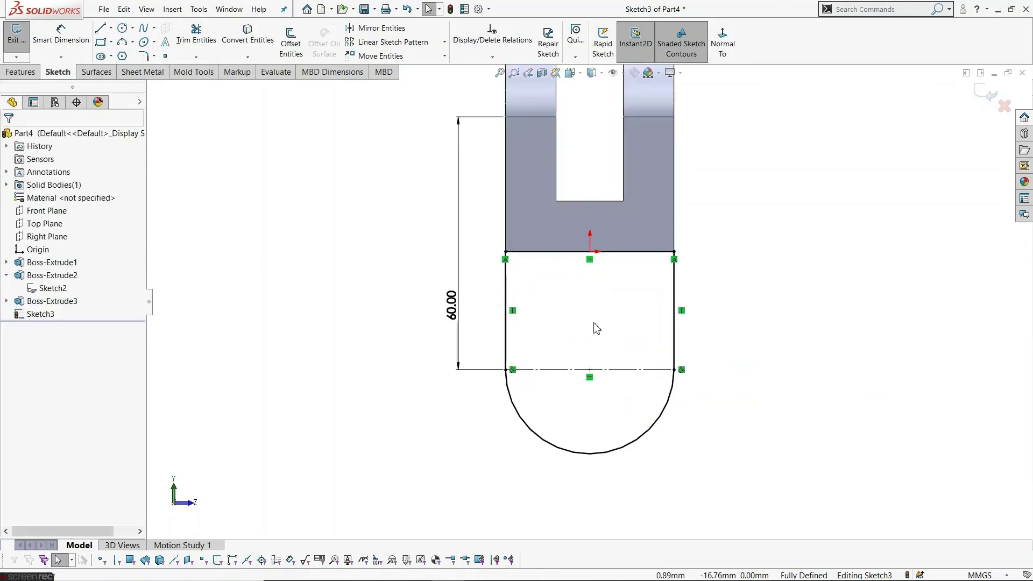
- Draw a Ø16 mm circle centred on the centerline midpoint and exit the sketch
click(123, 28)
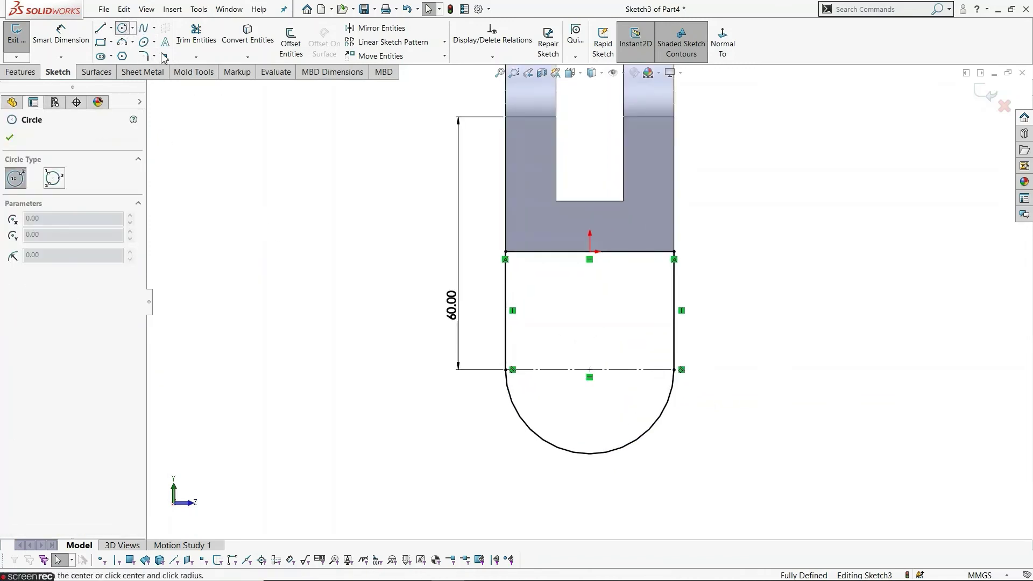
click(590, 370)
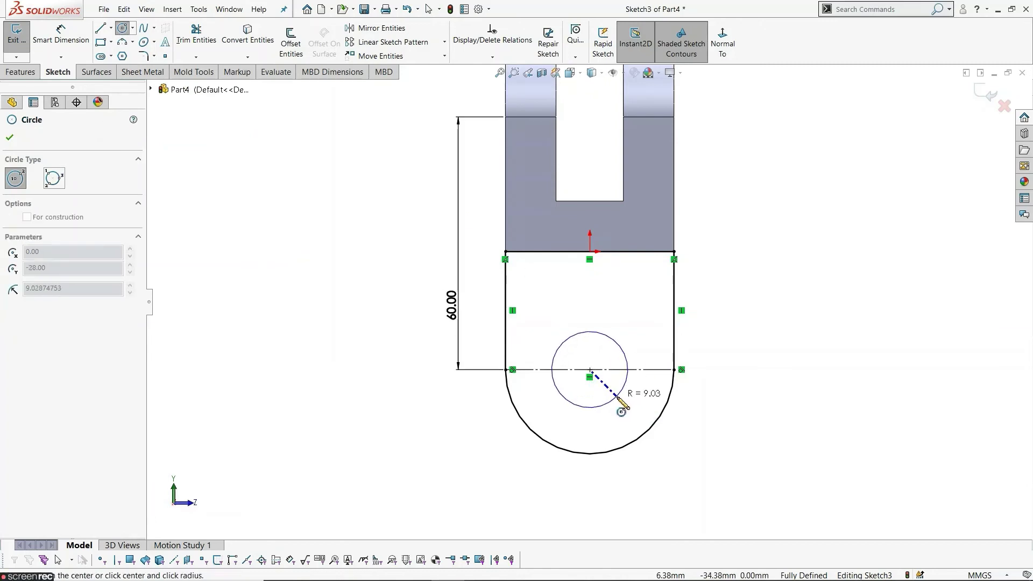
click(617, 397)
key(Escape)
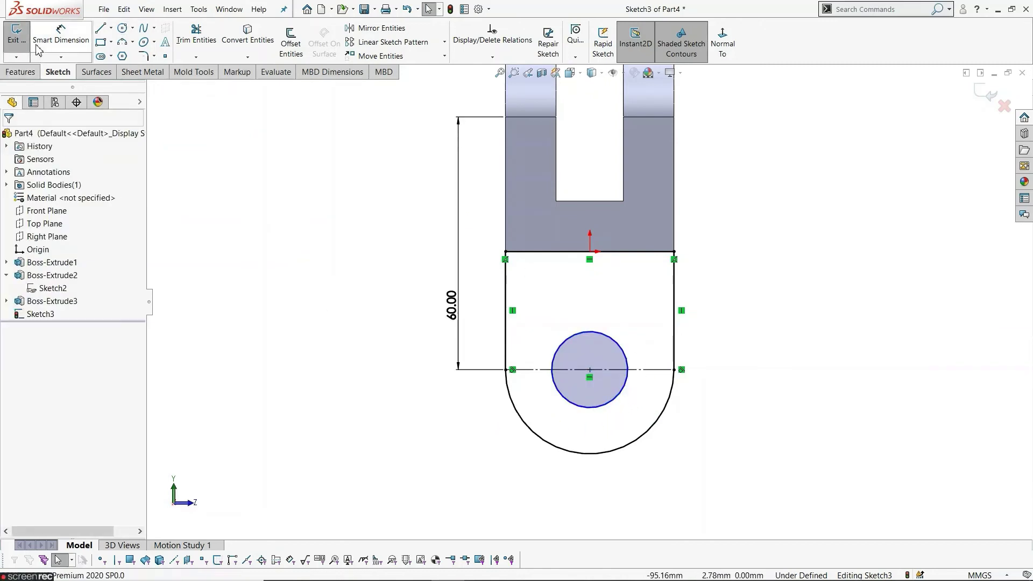
click(38, 49)
click(617, 401)
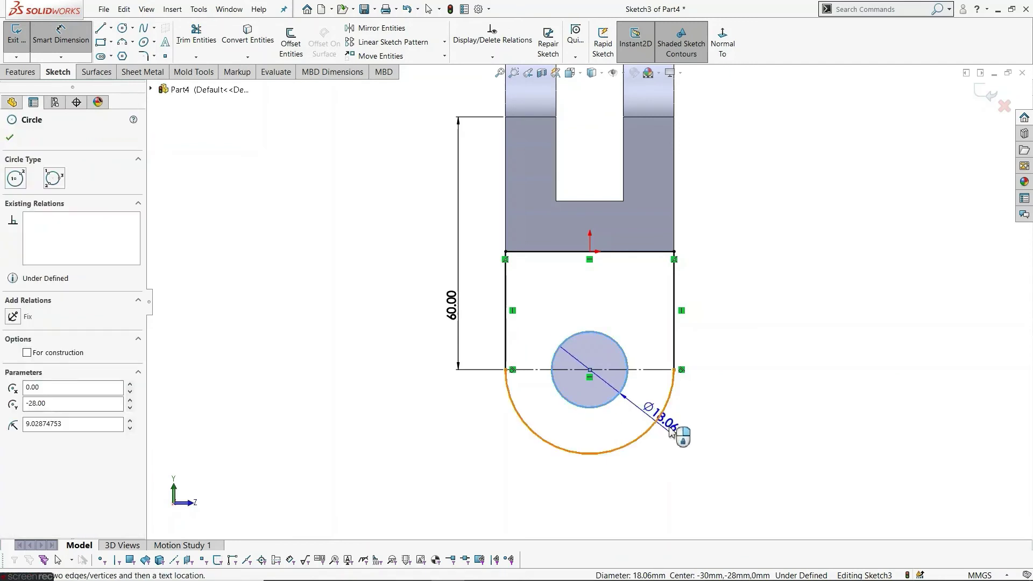
click(699, 428)
text(16)
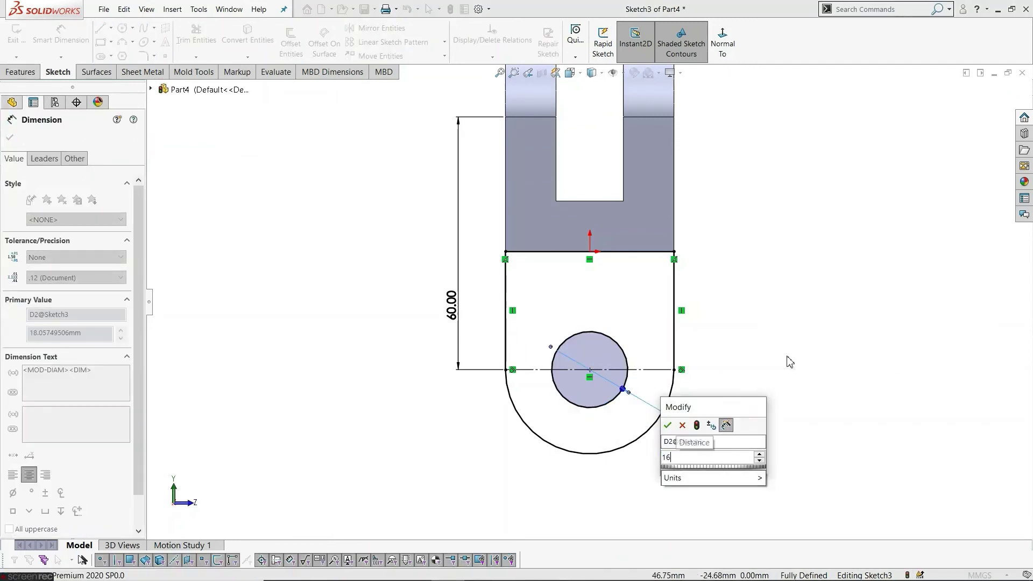
key(Return)
key(Escape)
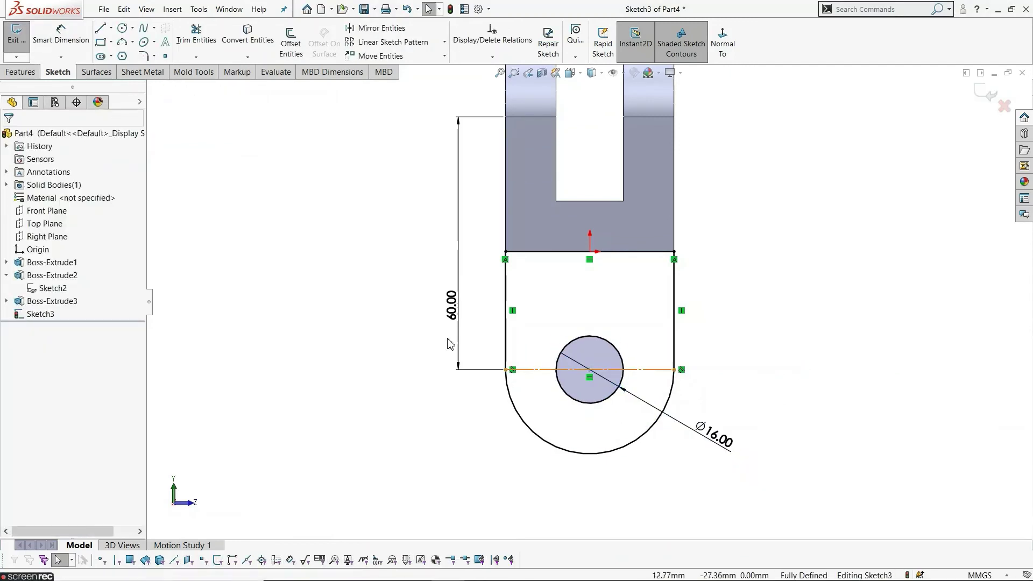
click(12, 54)
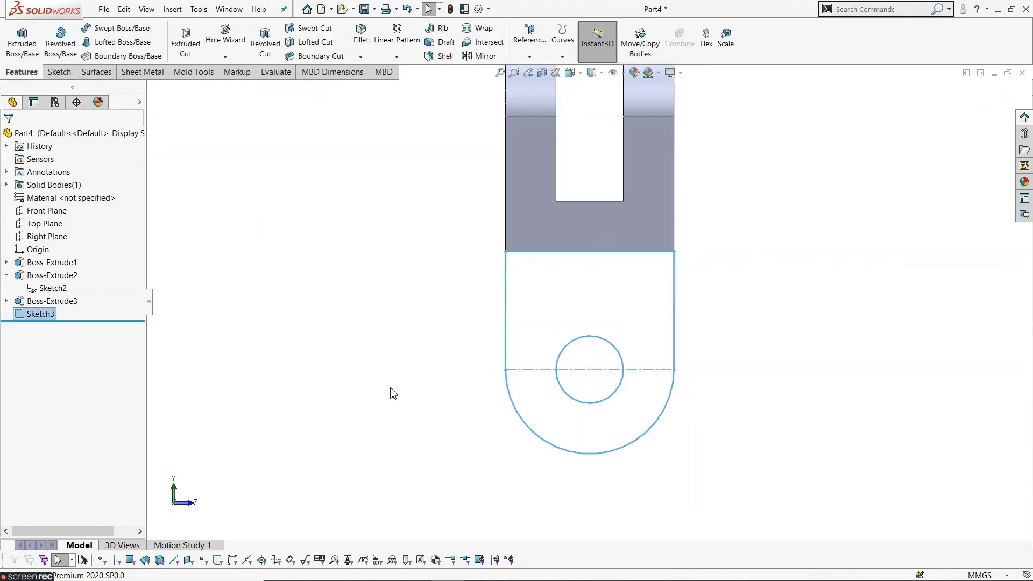
- Extrude Sketch3 blind 12 mm in the reversed direction, forming the holed lug
mouse_move(366, 366)
middle_down()
mouse_move(380, 396)
mouse_move(358, 403)
mouse_move(270, 339)
middle_up()
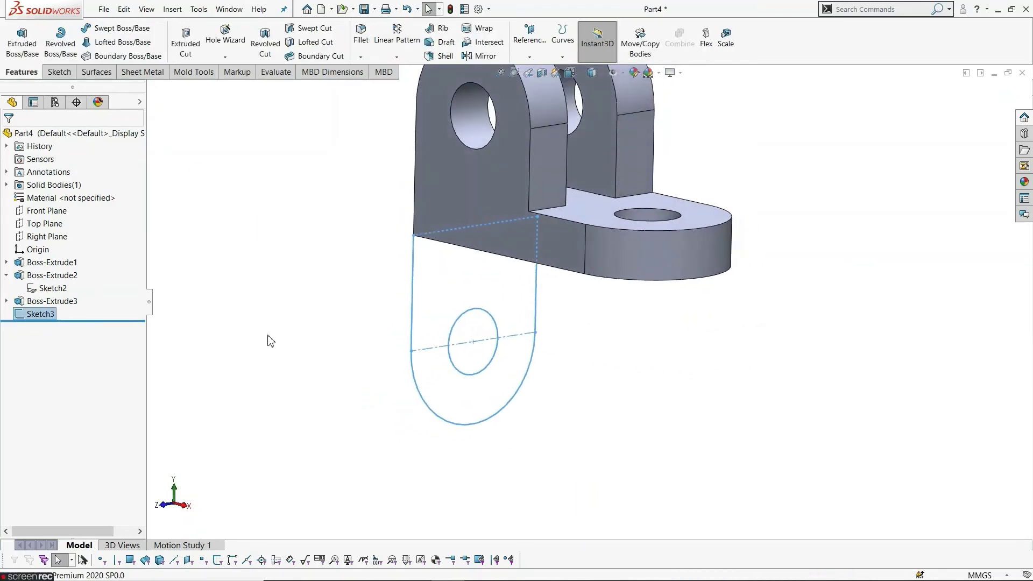
click(35, 55)
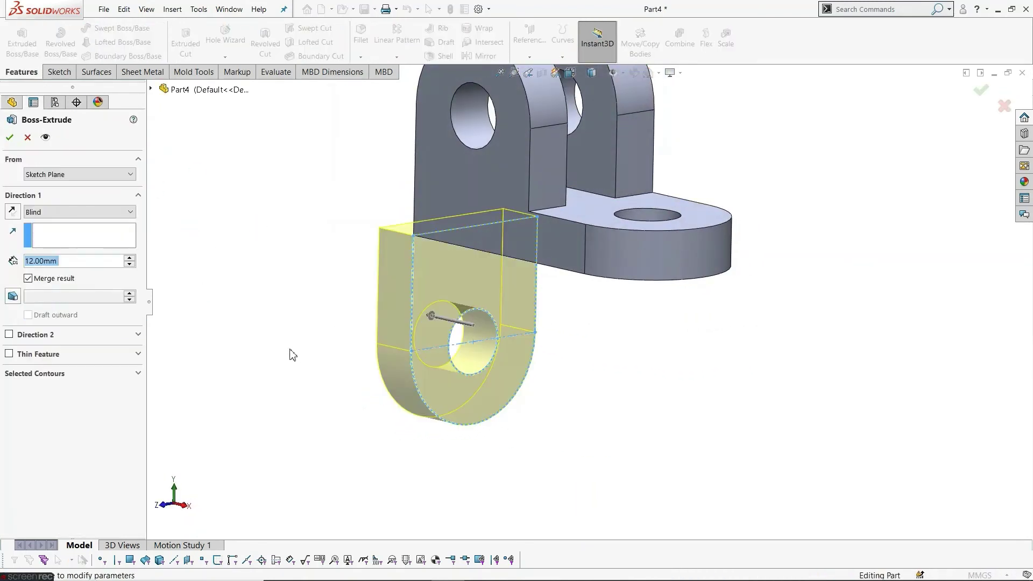
click(12, 212)
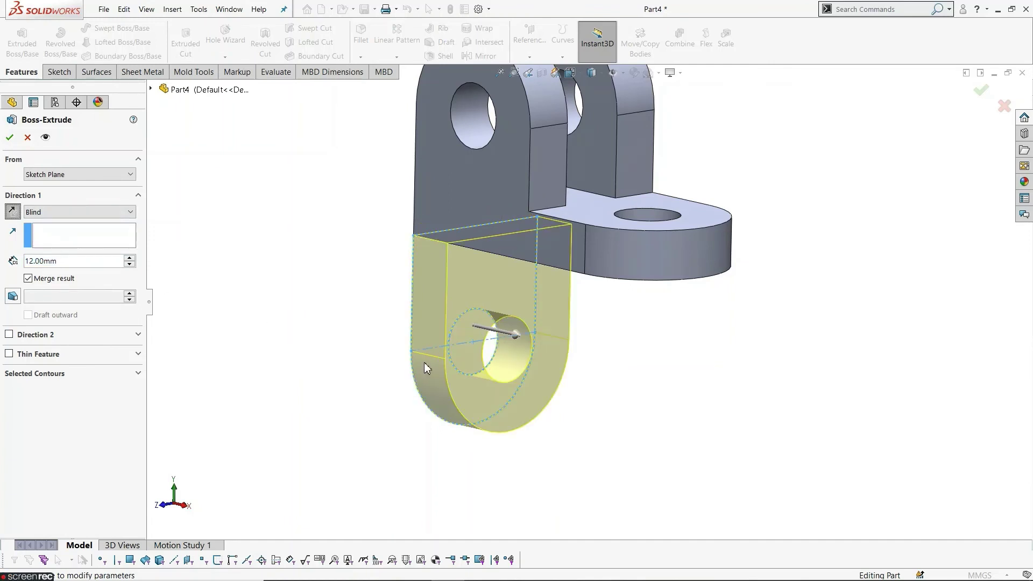
middle_drag(427, 368, 419, 419)
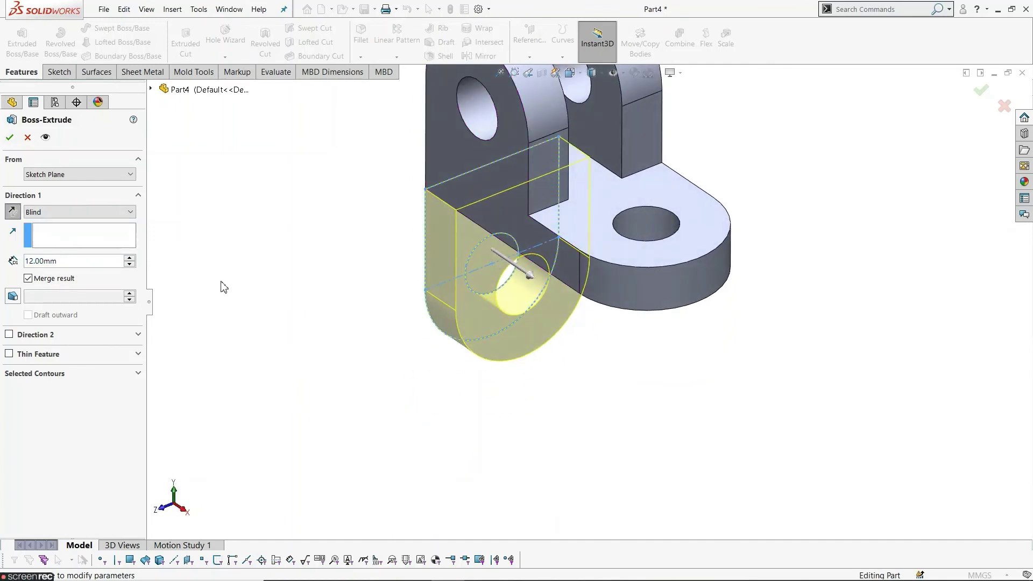
click(9, 138)
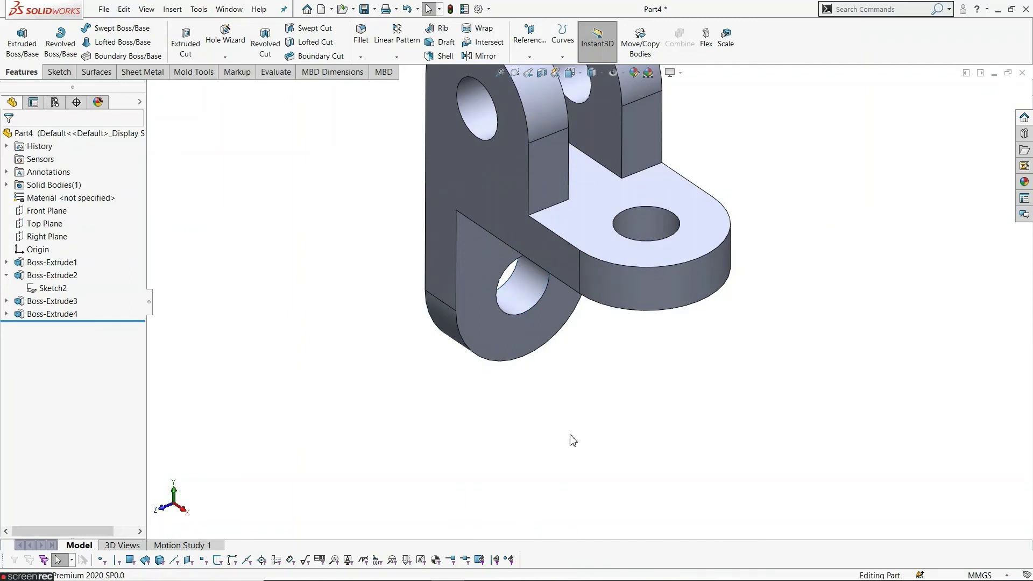
- Orbit around the completed bracket, then snap to the Isometric view with Ctrl+7
mouse_move(569, 439)
middle_down()
mouse_move(600, 300)
mouse_move(641, 323)
mouse_move(692, 325)
mouse_move(915, 404)
mouse_move(621, 408)
middle_up()
key(ctrl+7)
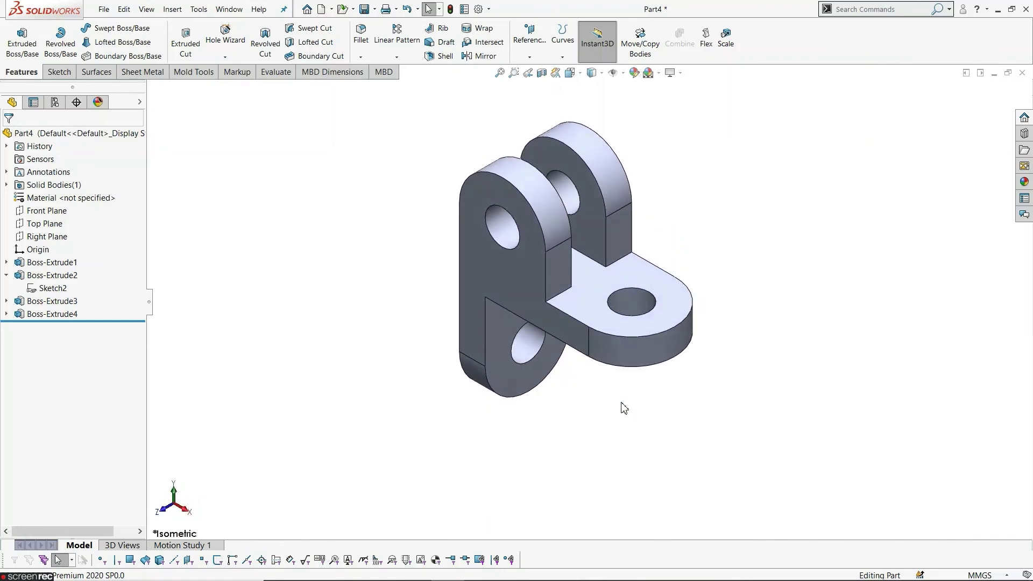